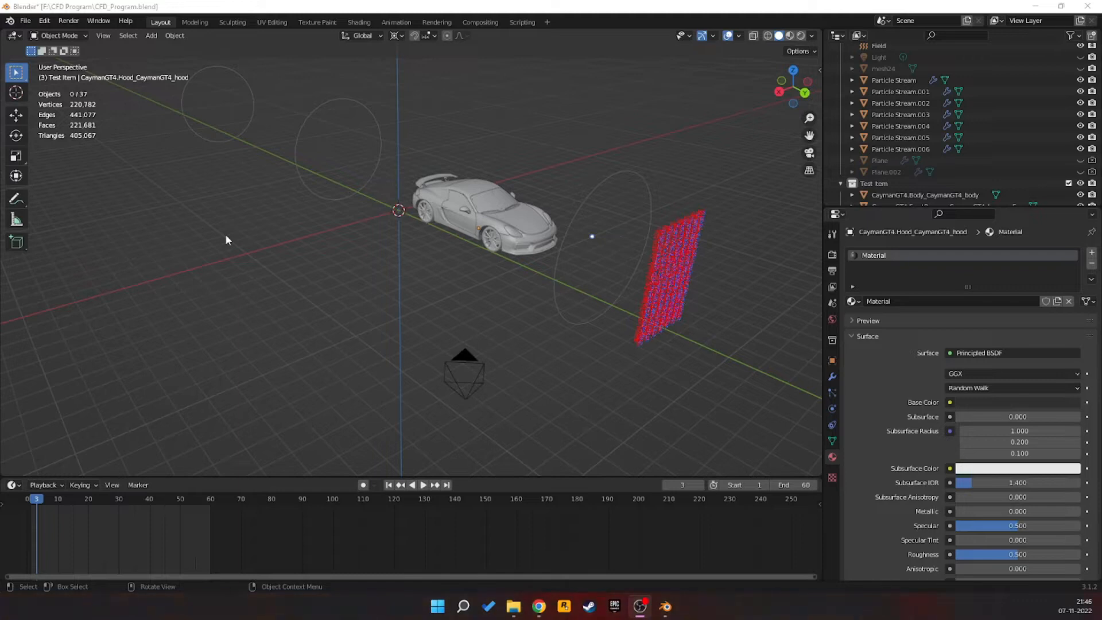
- Remove the existing material slot from the car's hood and assign a new default material to it
{"action": "middle_click_drag", "start_coordinate": [524, 150], "coordinate": [524, 176]}
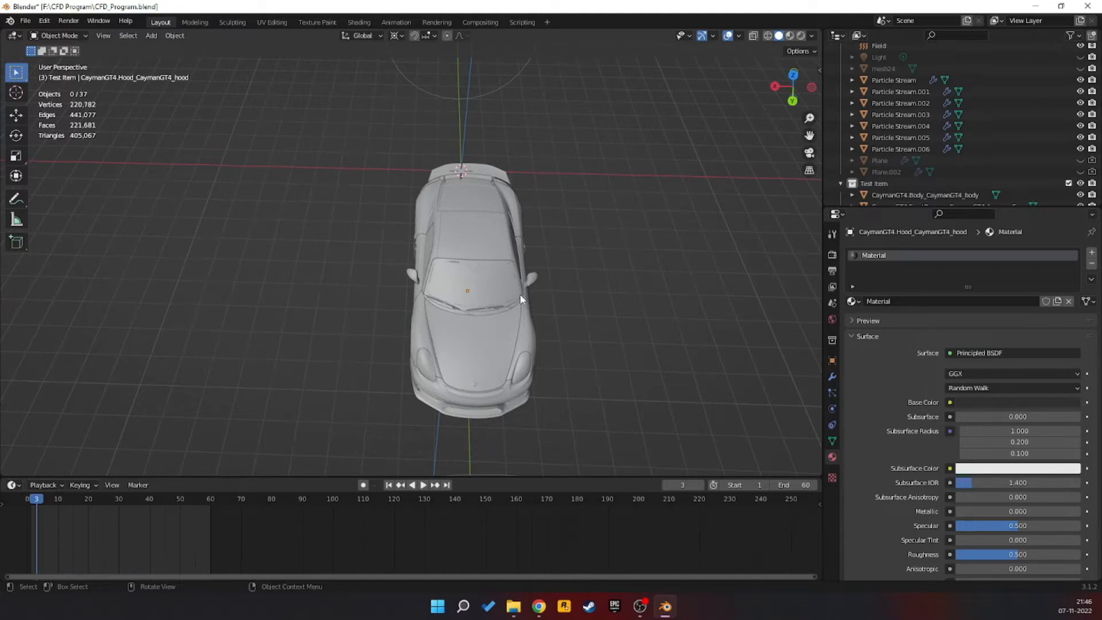
{"action": "middle_click_drag", "start_coordinate": [569, 256], "coordinate": [524, 377]}
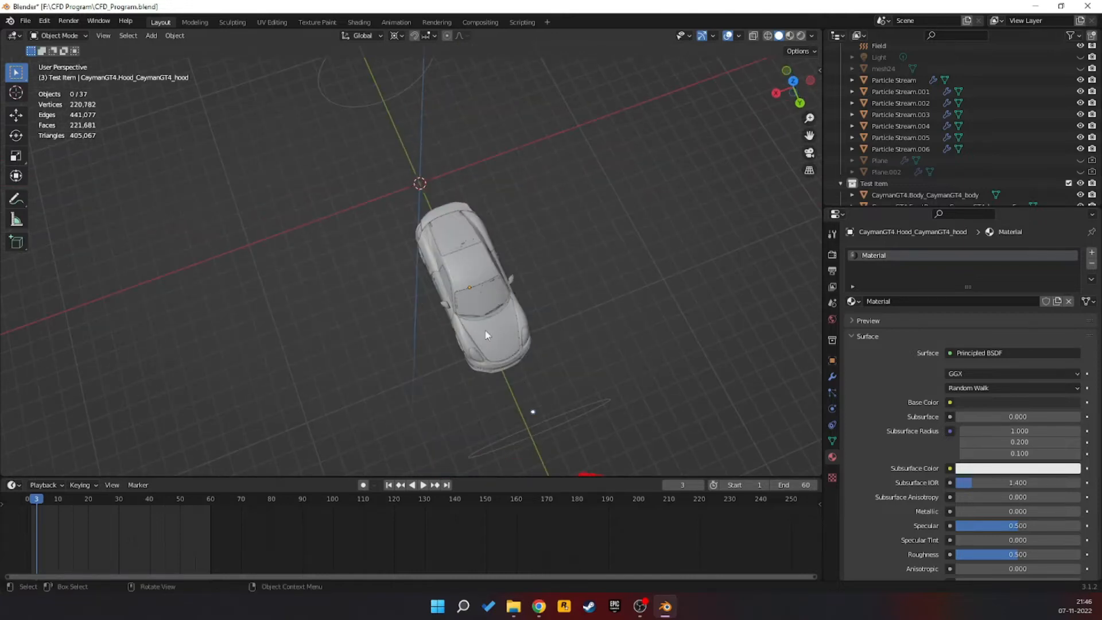
{"action": "scroll", "coordinate": [982, 98], "scroll_direction": "down", "scroll_amount": 5}
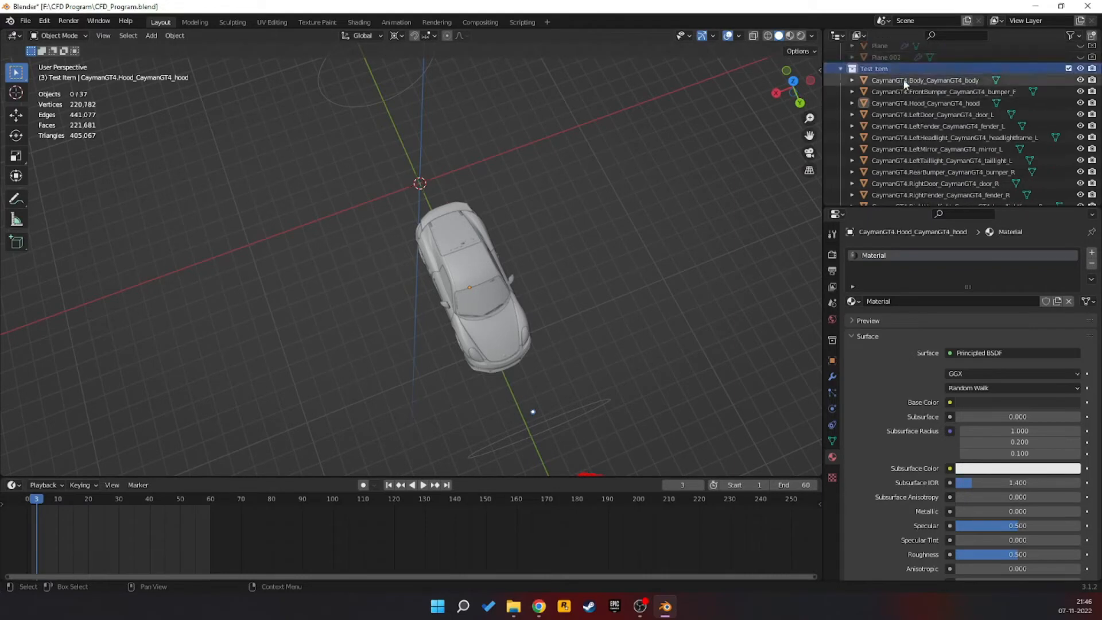
{"action": "scroll", "coordinate": [947, 165], "scroll_direction": "down", "scroll_amount": 5}
{"action": "scroll", "coordinate": [946, 165], "scroll_direction": "up", "scroll_amount": 8}
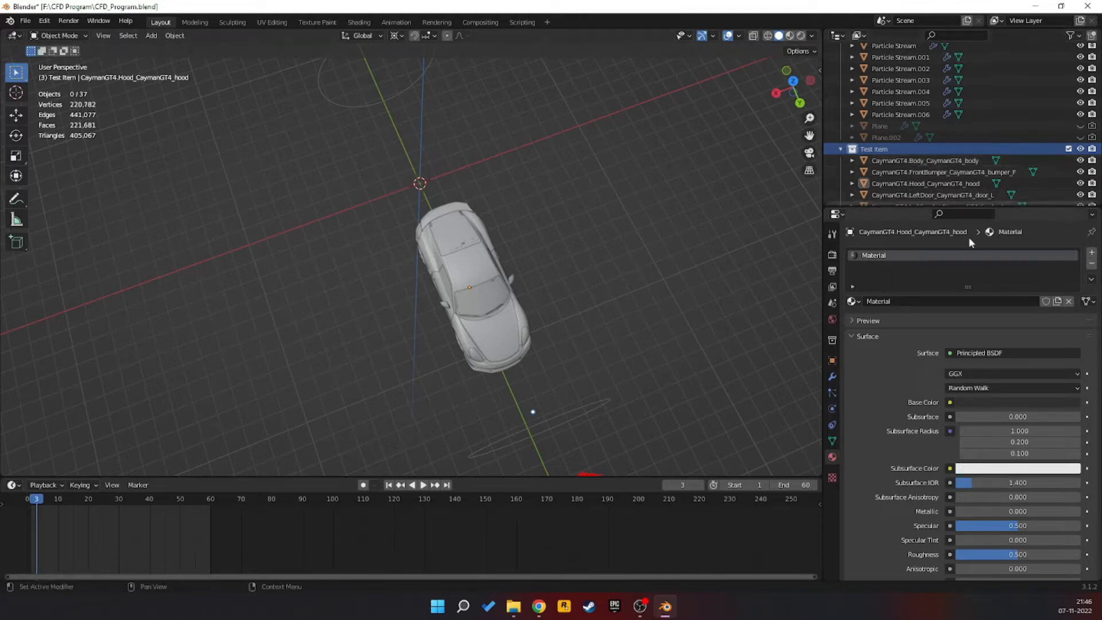
{"action": "scroll", "coordinate": [547, 292], "scroll_direction": "up", "scroll_amount": 3}
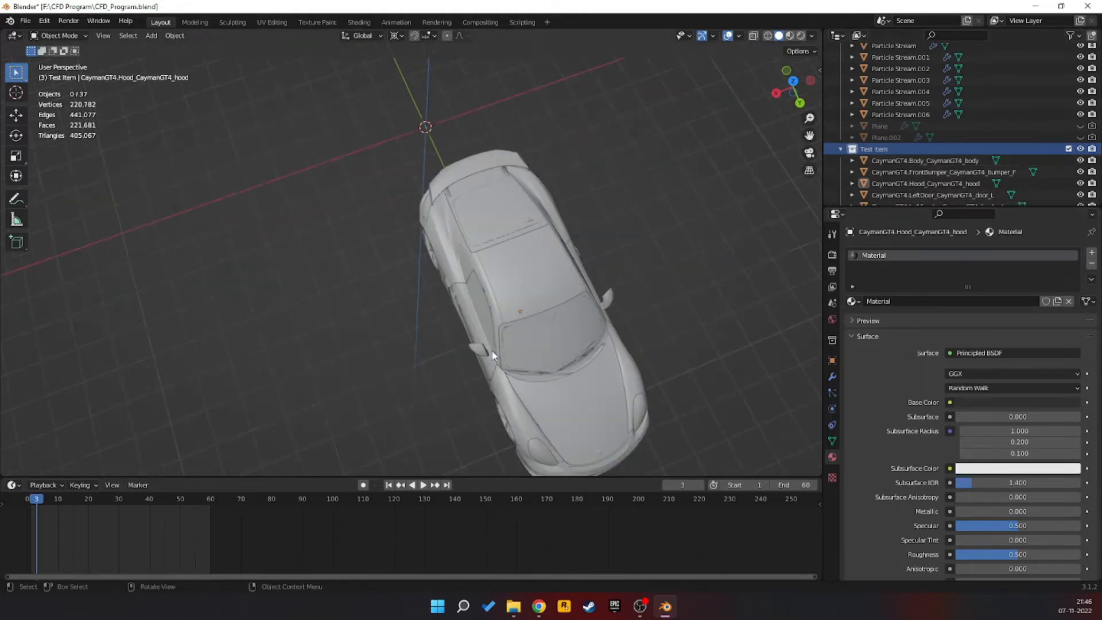
{"action": "middle_click_drag", "start_coordinate": [657, 356], "coordinate": [583, 242], "text": "shift"}
{"action": "left_click", "coordinate": [513, 276]}
{"action": "middle_click_drag", "start_coordinate": [656, 373], "coordinate": [484, 222]}
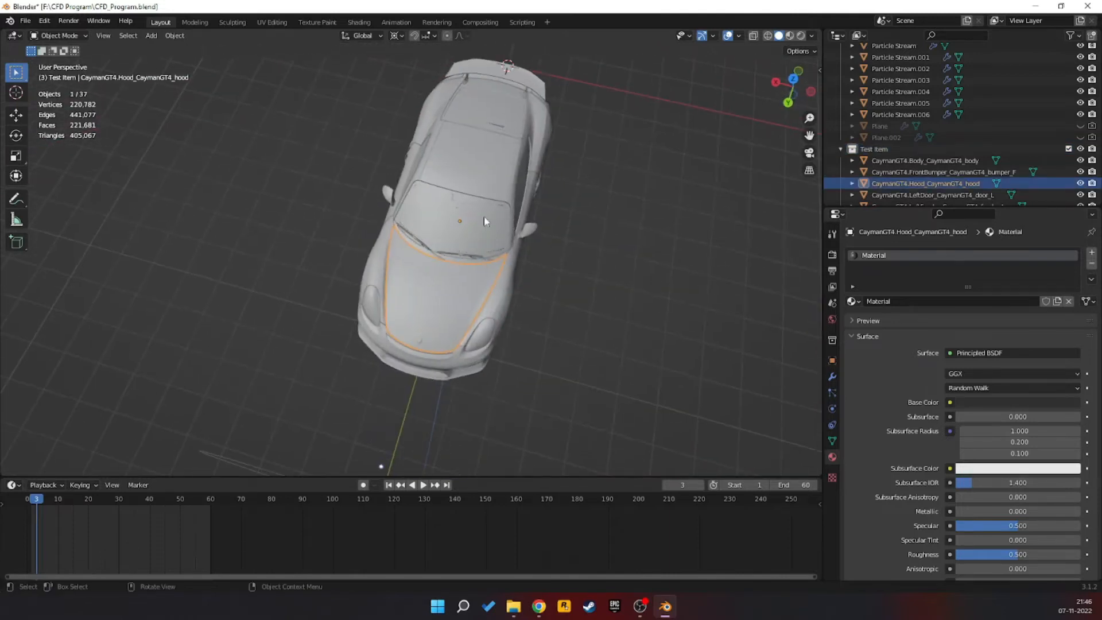
{"action": "left_click", "coordinate": [1092, 263]}
{"action": "middle_click_drag", "start_coordinate": [641, 360], "coordinate": [516, 314]}
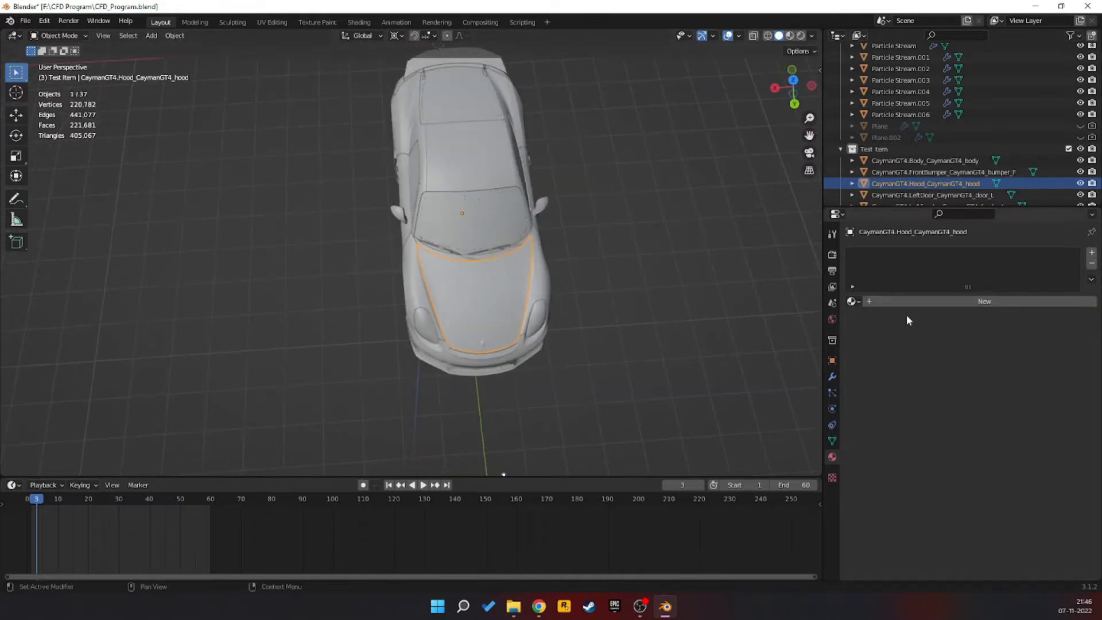
{"action": "left_click", "coordinate": [918, 304]}
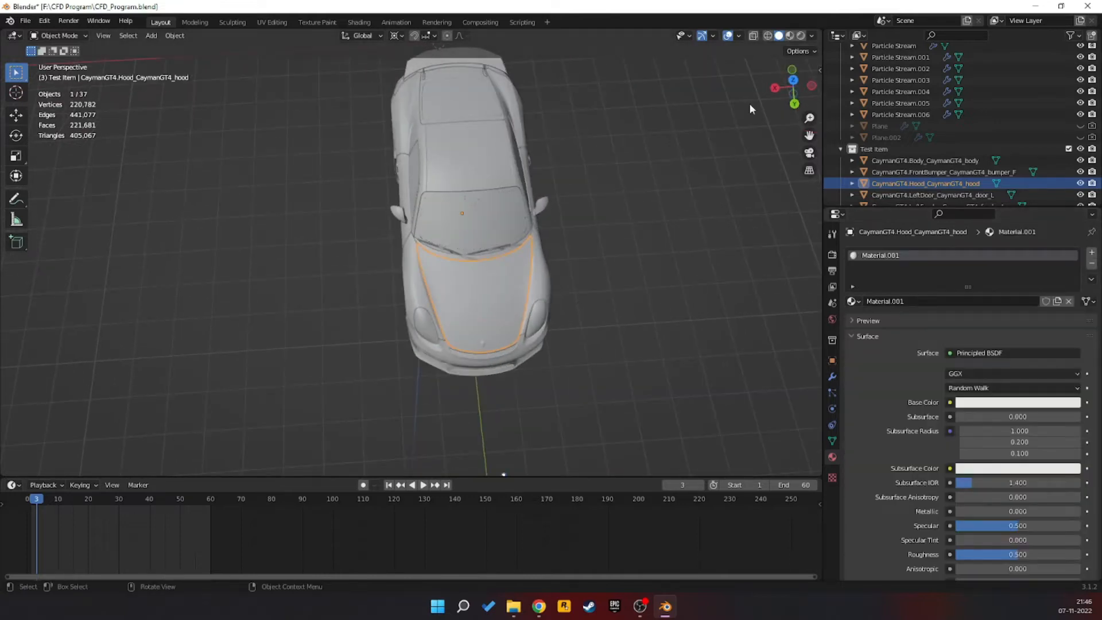
- Select all the car's parts in wireframe shading, return to solid shading and join them into the hood object
{"action": "left_click", "coordinate": [768, 35]}
{"action": "scroll", "coordinate": [564, 267], "scroll_direction": "down", "scroll_amount": 5}
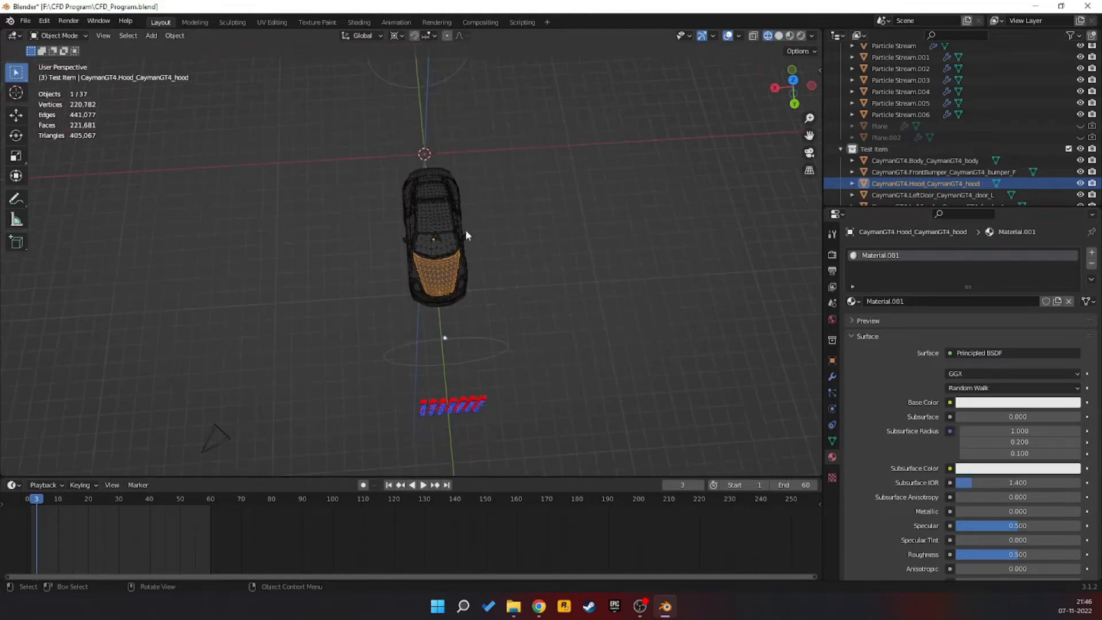
{"action": "middle_click_drag", "start_coordinate": [497, 221], "coordinate": [491, 247]}
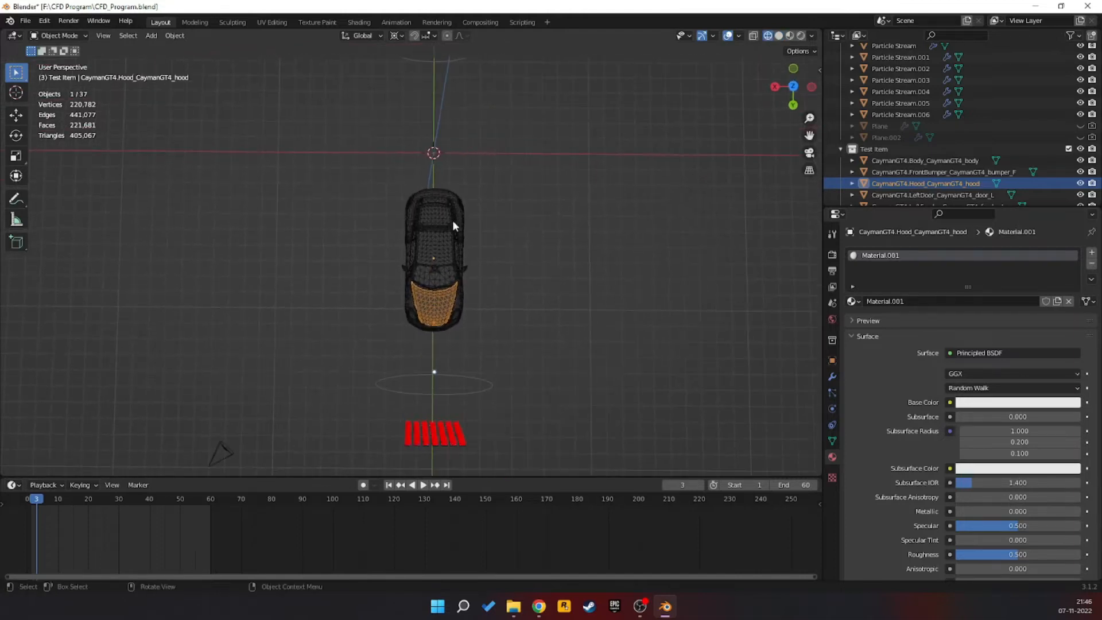
{"action": "left_click_drag", "start_coordinate": [366, 174], "coordinate": [530, 350]}
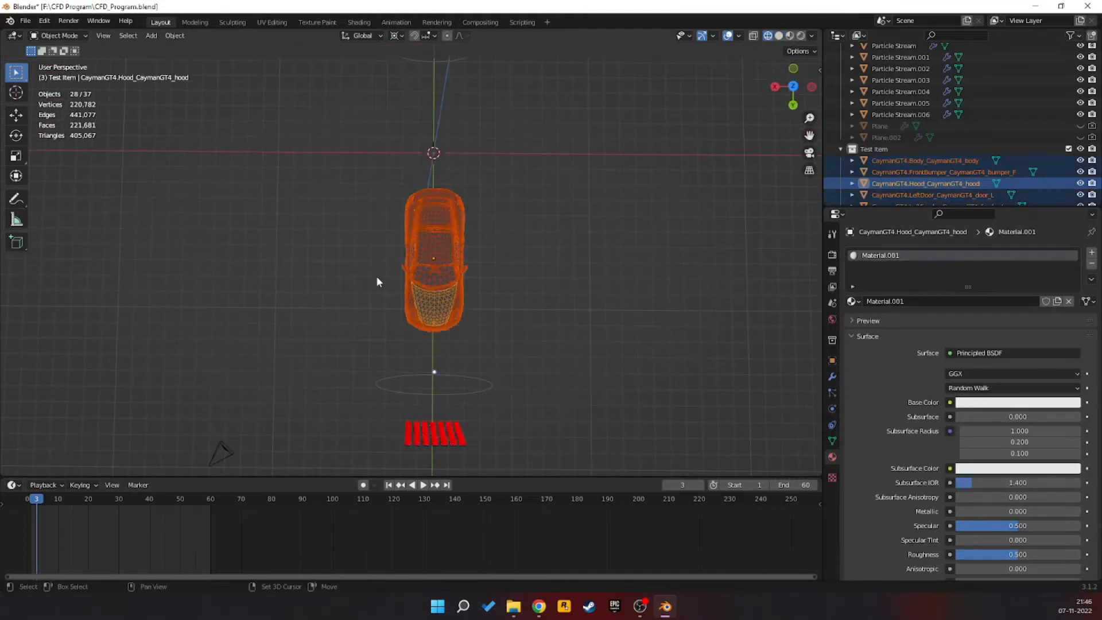
{"action": "scroll", "coordinate": [973, 151], "scroll_direction": "down", "scroll_amount": 11}
{"action": "scroll", "coordinate": [971, 142], "scroll_direction": "up", "scroll_amount": 12}
{"action": "scroll", "coordinate": [964, 145], "scroll_direction": "down", "scroll_amount": 4}
{"action": "scroll", "coordinate": [481, 318], "scroll_direction": "up", "scroll_amount": 5}
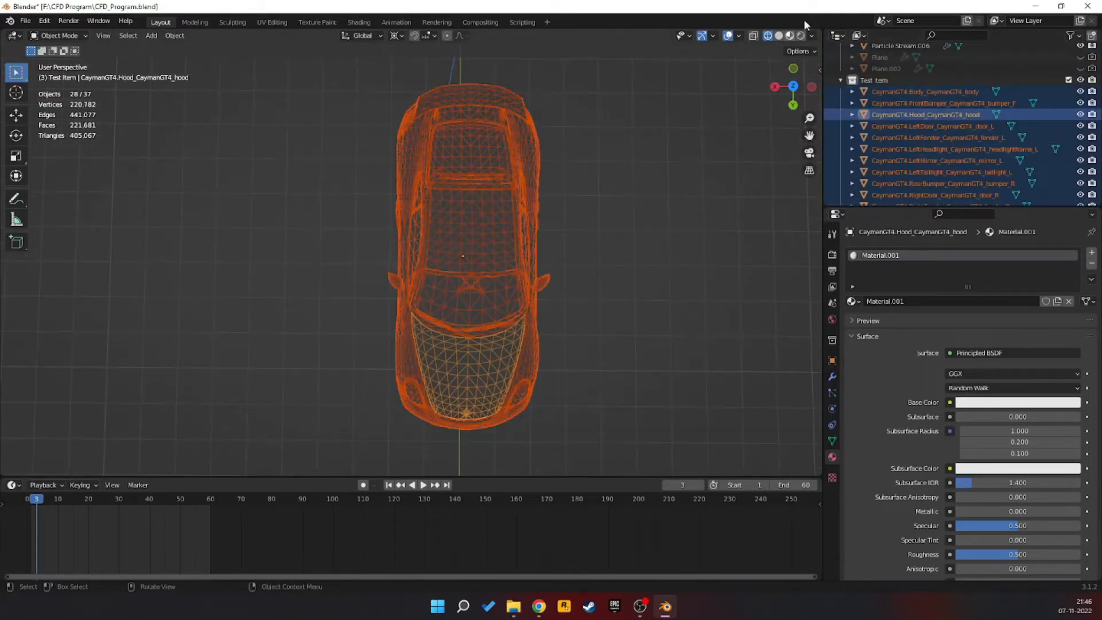
{"action": "left_click", "coordinate": [776, 36]}
{"action": "right_click", "coordinate": [484, 371]}
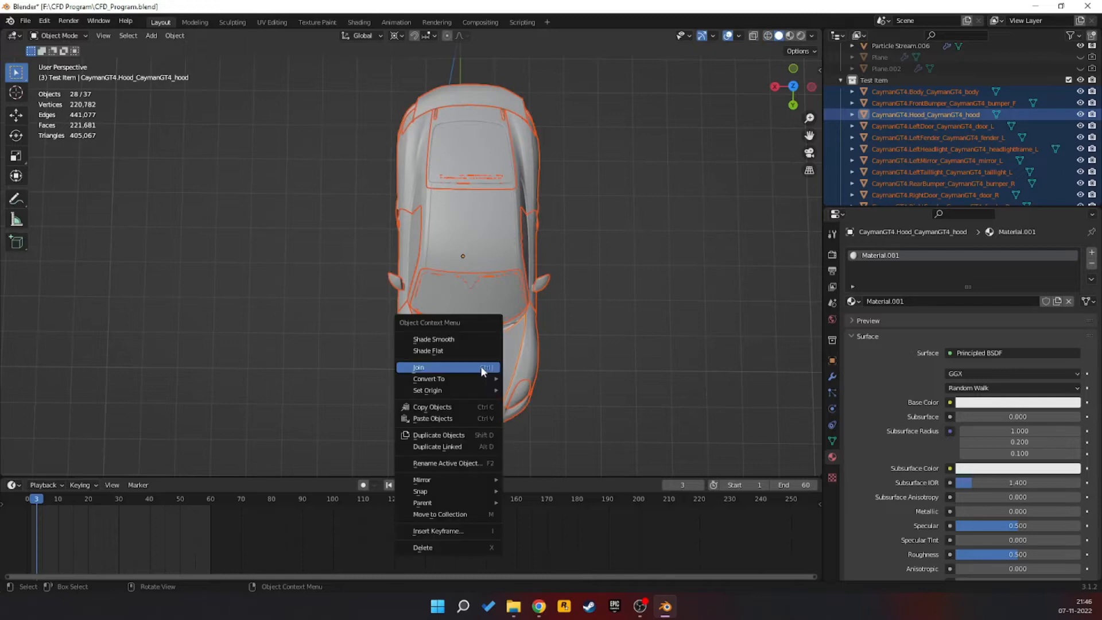
{"action": "left_click", "coordinate": [481, 373]}
{"action": "middle_click_drag", "start_coordinate": [533, 385], "coordinate": [643, 322]}
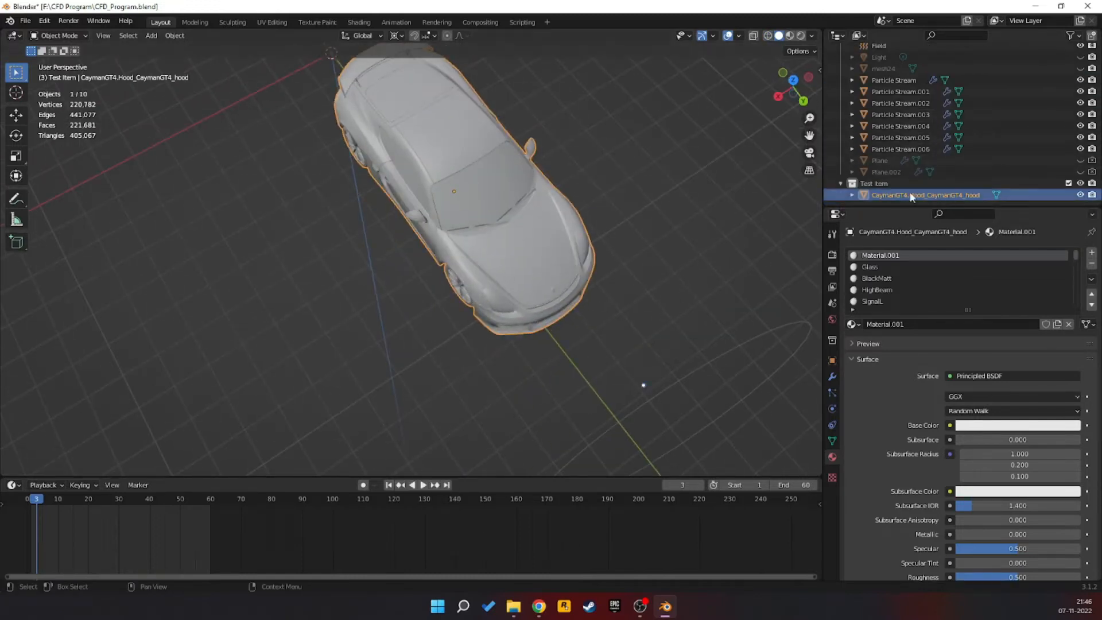
- Enable collision physics on the joined car with particle stickiness 2 and particle friction 0.3
{"action": "left_click", "coordinate": [831, 393]}
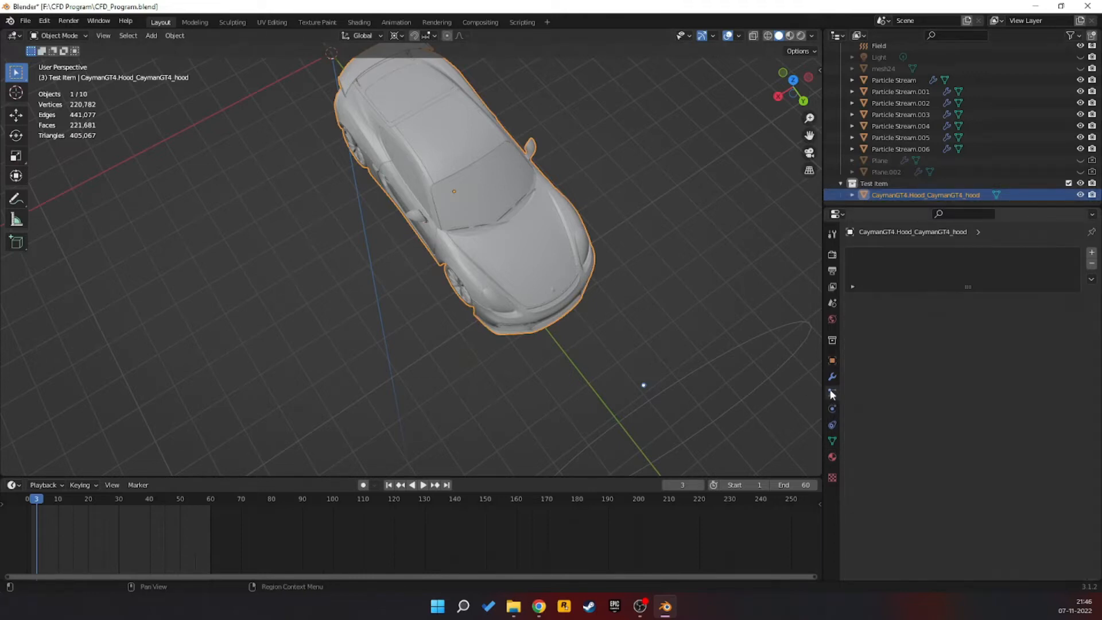
{"action": "left_click", "coordinate": [832, 409]}
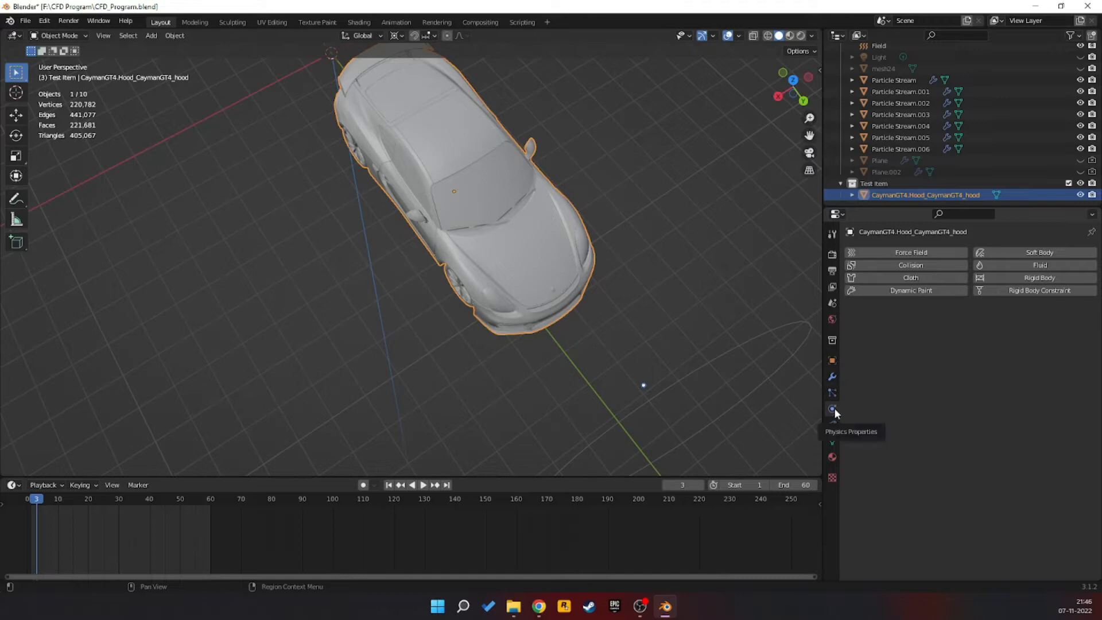
{"action": "left_click", "coordinate": [921, 266]}
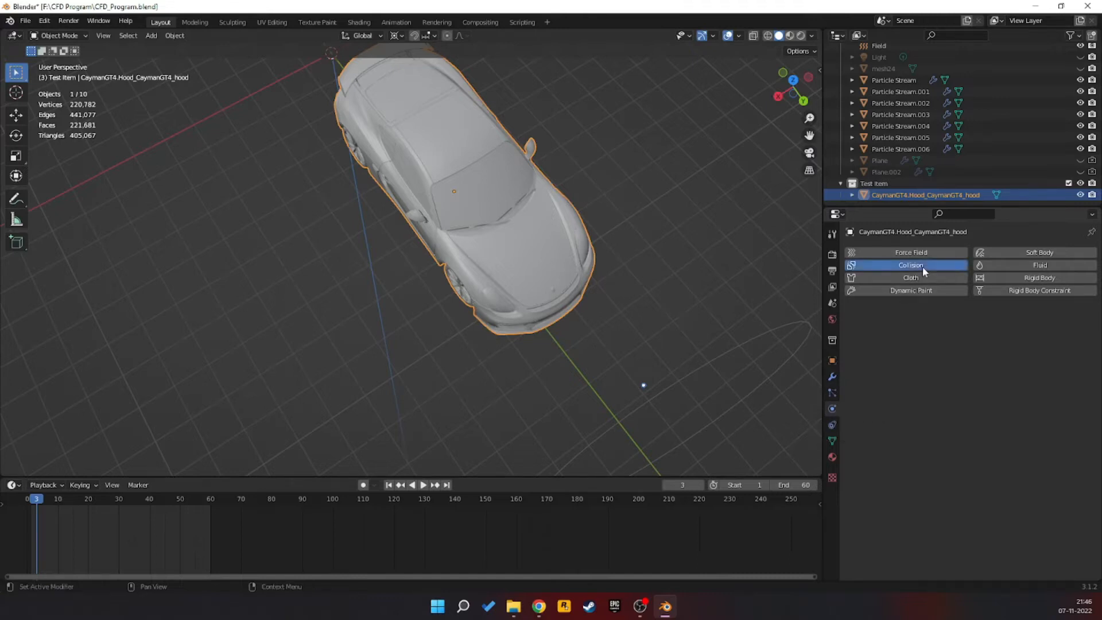
{"action": "left_click", "coordinate": [998, 373]}
{"action": "type", "text": "2"}
{"action": "key", "text": "Return"}
{"action": "left_click", "coordinate": [995, 424]}
{"action": "type", "text": "0.3"}
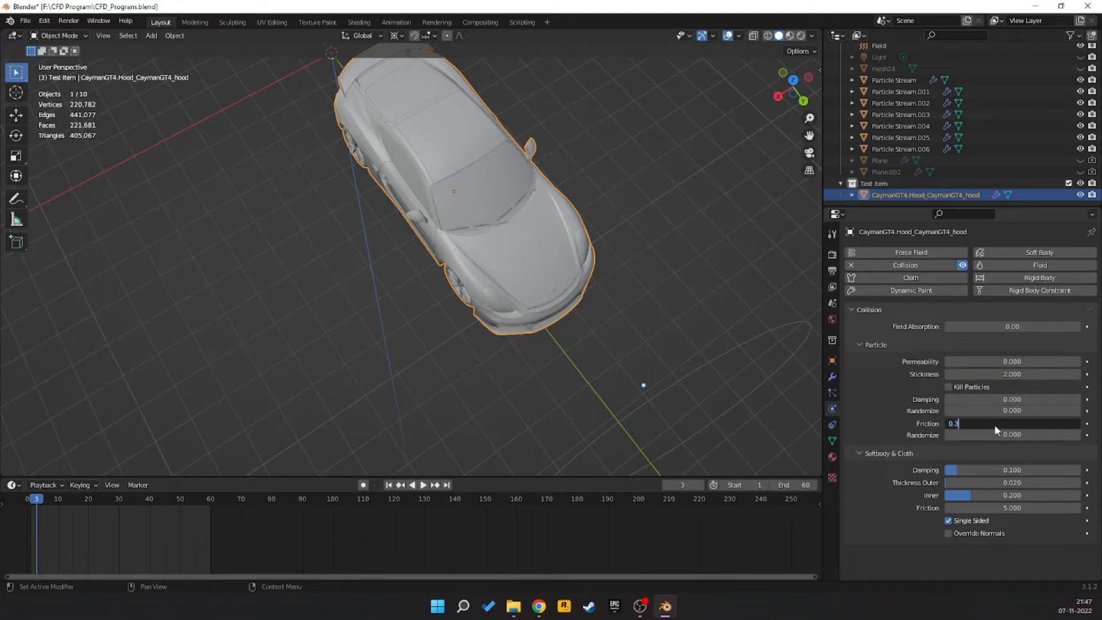
{"action": "key", "text": "Return"}
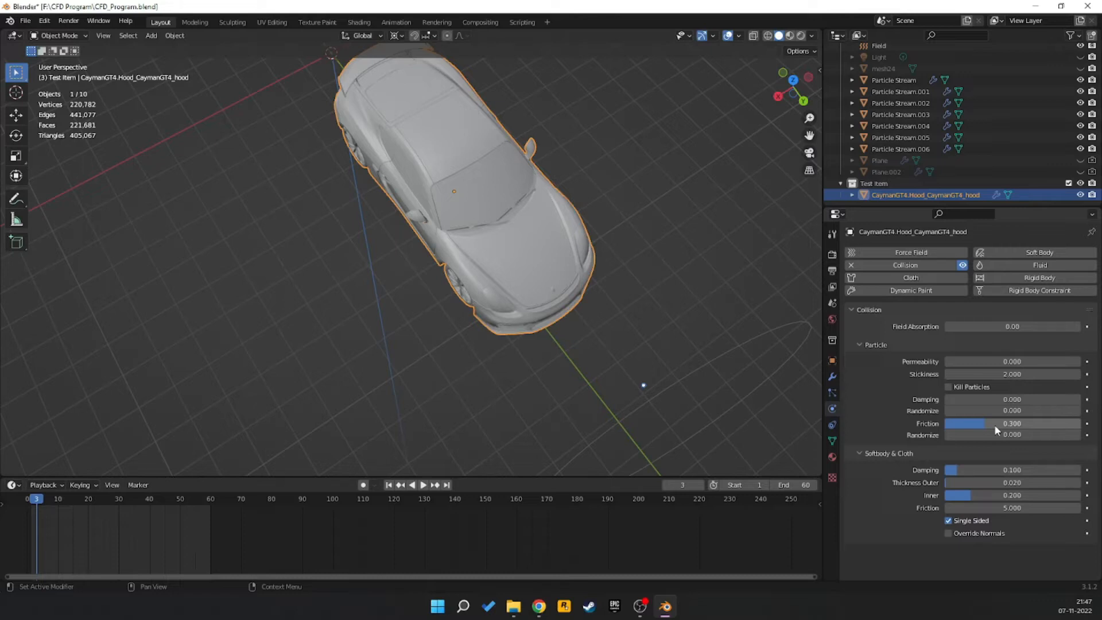
- Try a particle friction of 0.8 on the car's collision, and set it back to 0.3
{"action": "left_click", "coordinate": [994, 424]}
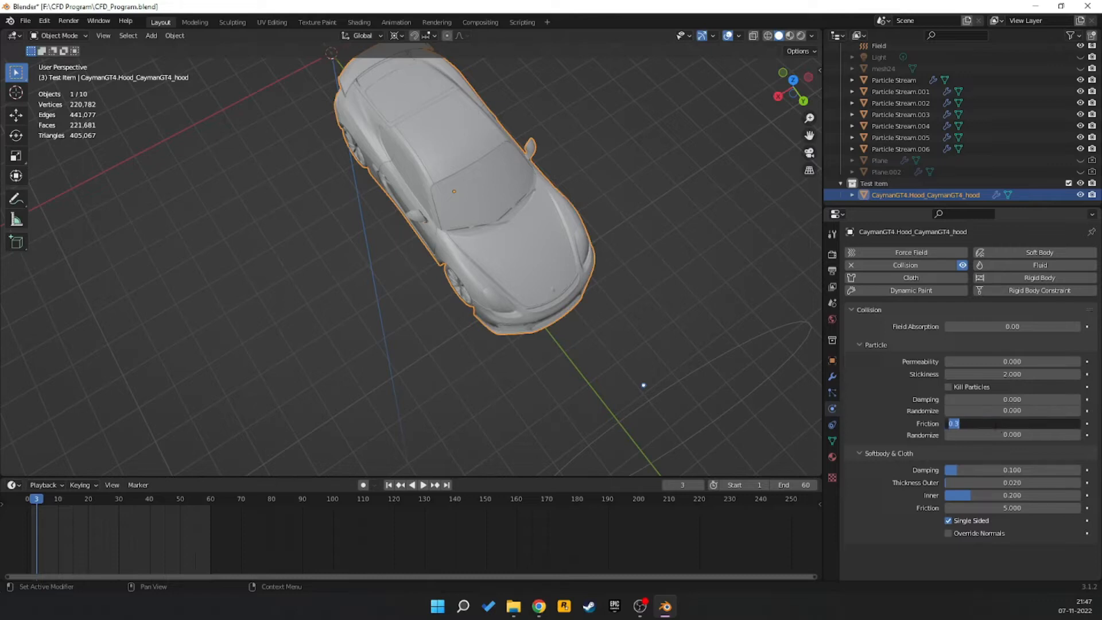
{"action": "type", "text": "0.8"}
{"action": "key", "text": "Return"}
{"action": "left_click", "coordinate": [994, 424]}
{"action": "type", "text": "0.36"}
{"action": "key", "text": "BackSpace"}
{"action": "key", "text": "Return"}
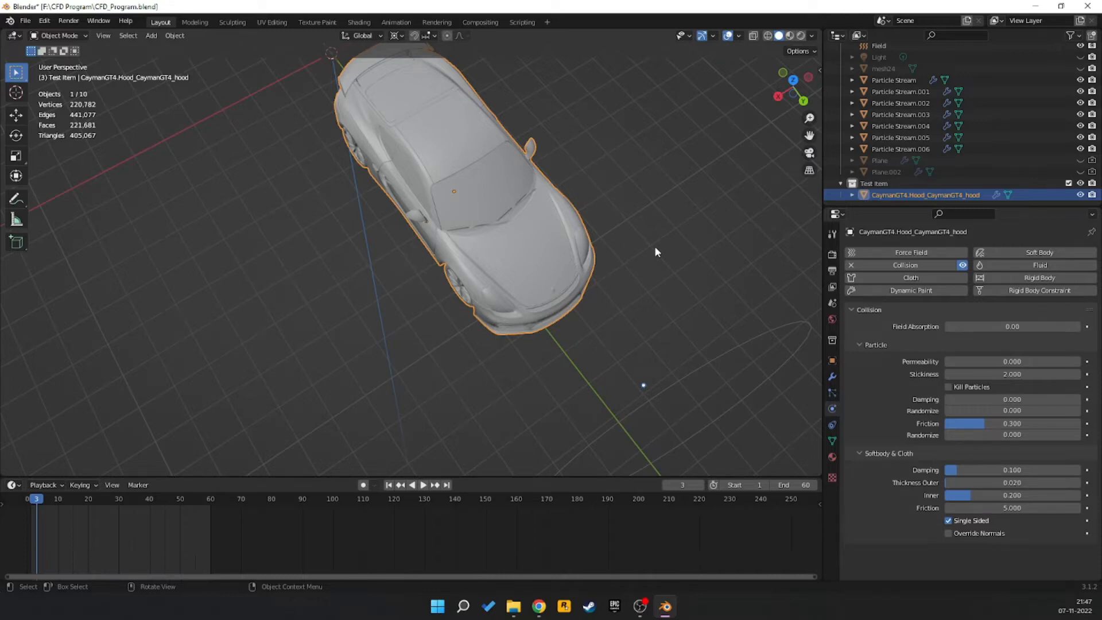
- Run the particle flow simulation past the car and pause it at frame 51
{"action": "scroll", "coordinate": [657, 252], "scroll_direction": "down", "scroll_amount": 4}
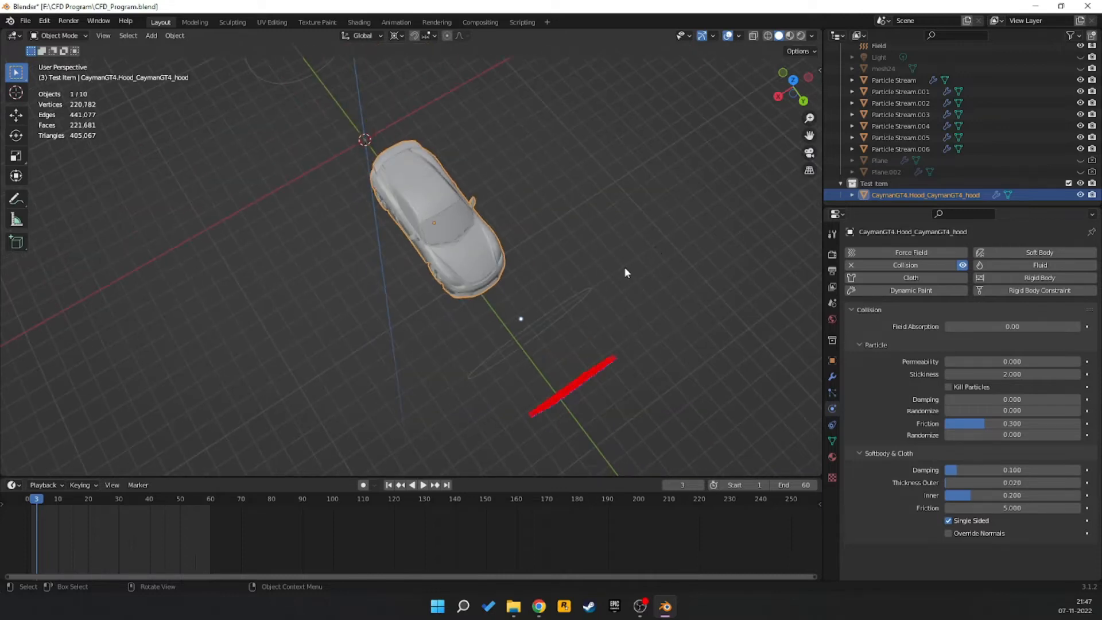
{"action": "middle_click_drag", "start_coordinate": [625, 273], "coordinate": [688, 239]}
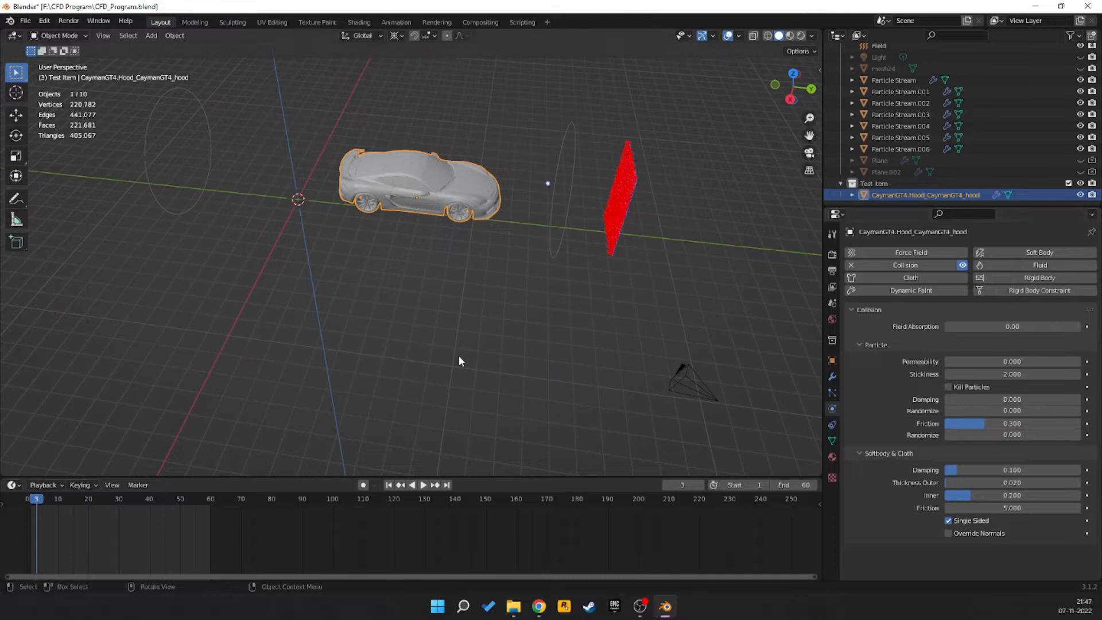
{"action": "mouse_move", "coordinate": [605, 177]}
{"action": "middle_mouse_down"}
{"action": "mouse_move", "coordinate": [612, 188]}
{"action": "mouse_move", "coordinate": [595, 179]}
{"action": "middle_mouse_up"}
{"action": "middle_click_drag", "start_coordinate": [495, 148], "coordinate": [584, 201]}
{"action": "scroll", "coordinate": [586, 198], "scroll_direction": "down", "scroll_amount": 3}
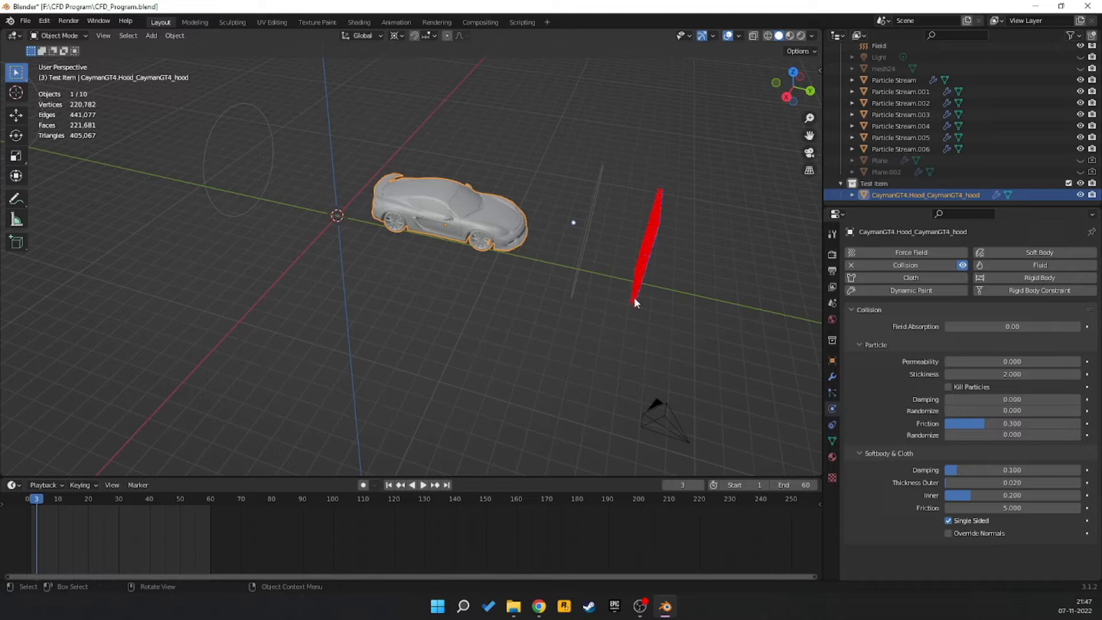
{"action": "key", "text": "space"}
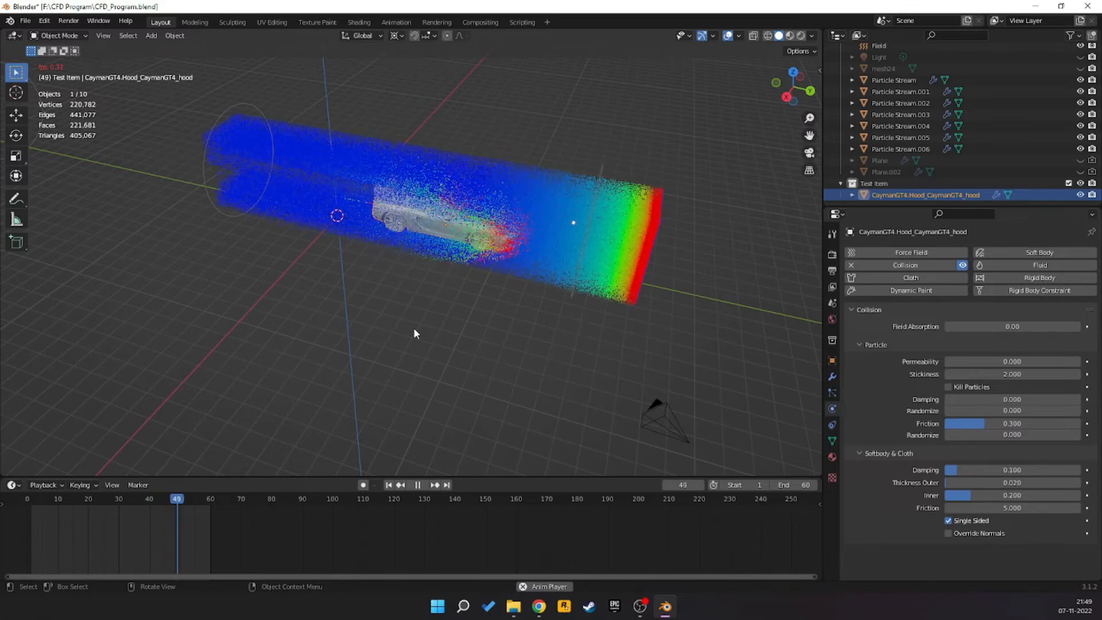
{"action": "key", "text": "space"}
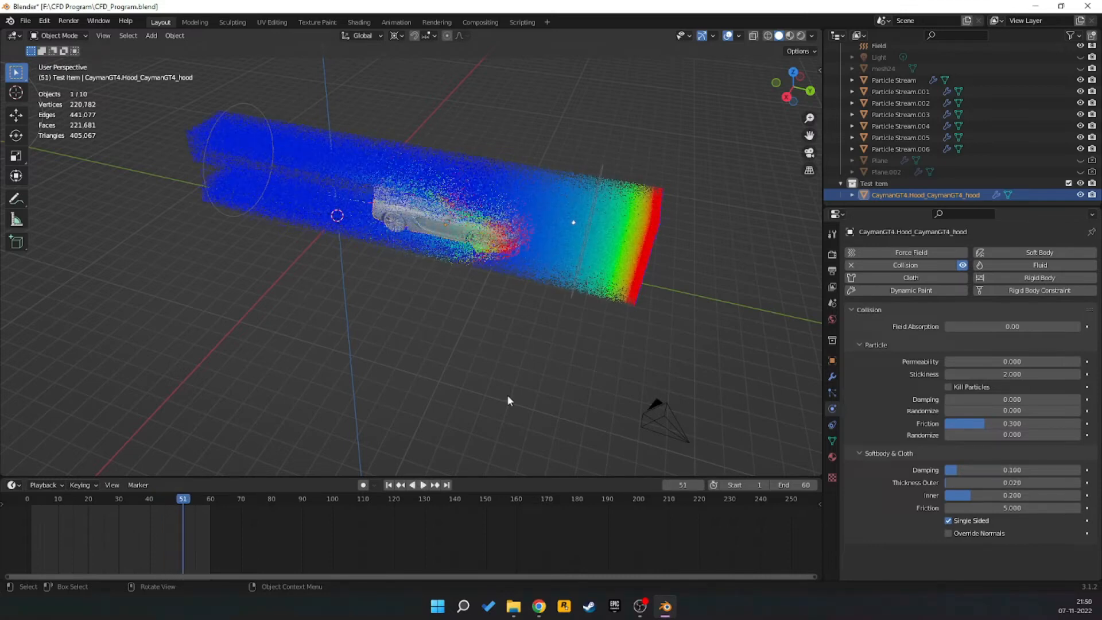
- Hide Particle Stream.001 through Particle Stream.006 in the viewport, keeping only the original Particle Stream shown
{"action": "middle_click_drag", "start_coordinate": [470, 330], "coordinate": [188, 261]}
{"action": "middle_click_drag", "start_coordinate": [370, 279], "coordinate": [420, 288]}
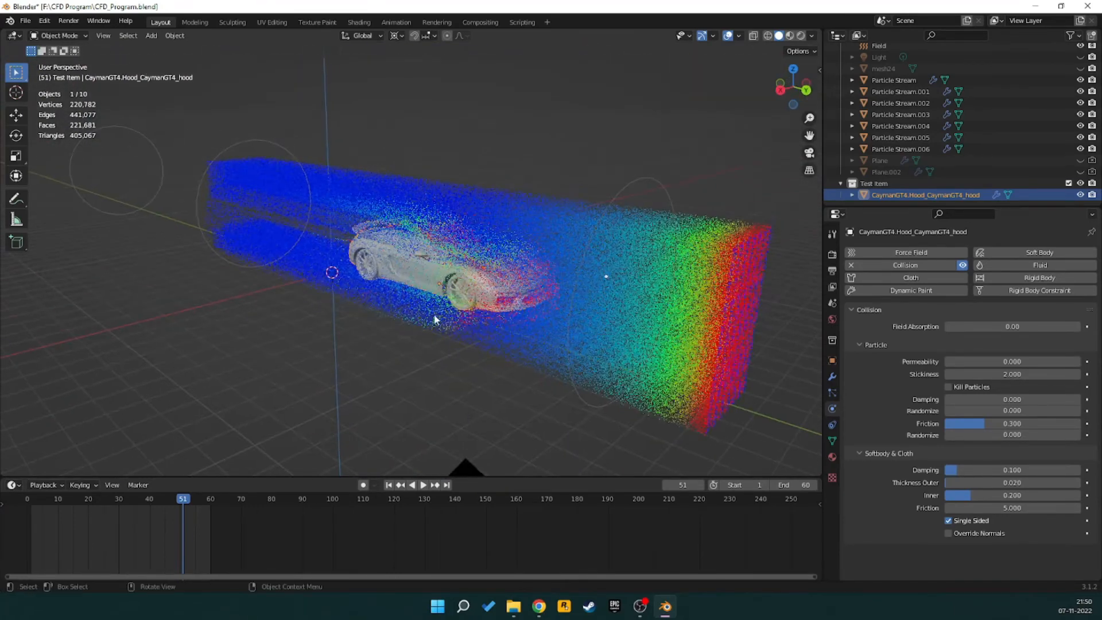
{"action": "middle_click_drag", "start_coordinate": [508, 281], "coordinate": [601, 265]}
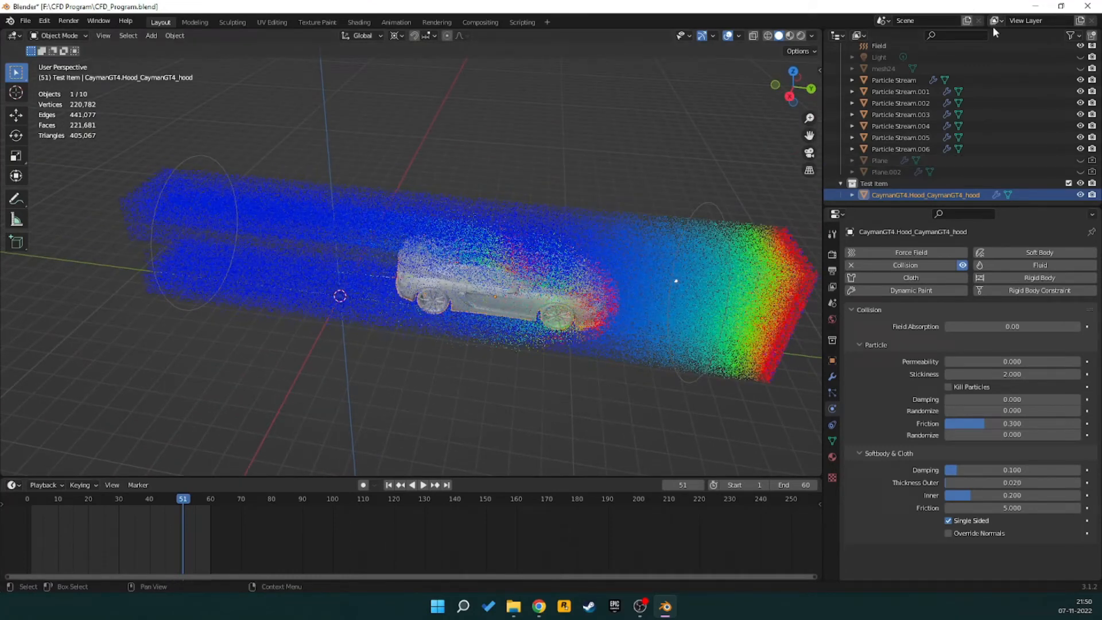
{"action": "left_click", "coordinate": [1080, 103]}
{"action": "left_click", "coordinate": [1081, 92]}
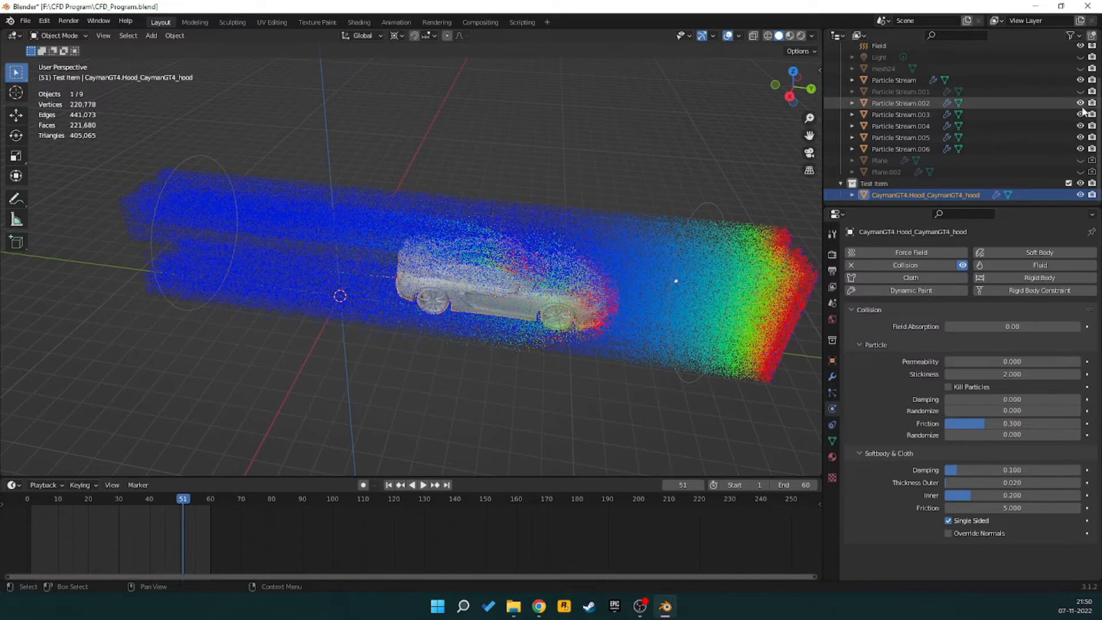
{"action": "left_click", "coordinate": [1081, 114]}
{"action": "left_click", "coordinate": [1080, 126]}
{"action": "left_click", "coordinate": [1081, 137]}
{"action": "left_click", "coordinate": [1081, 149]}
- Examine the remaining particle stream's flow over the car's hood, windshield and roof, at the front grille and under the body
{"action": "middle_click_drag", "start_coordinate": [691, 260], "coordinate": [490, 253]}
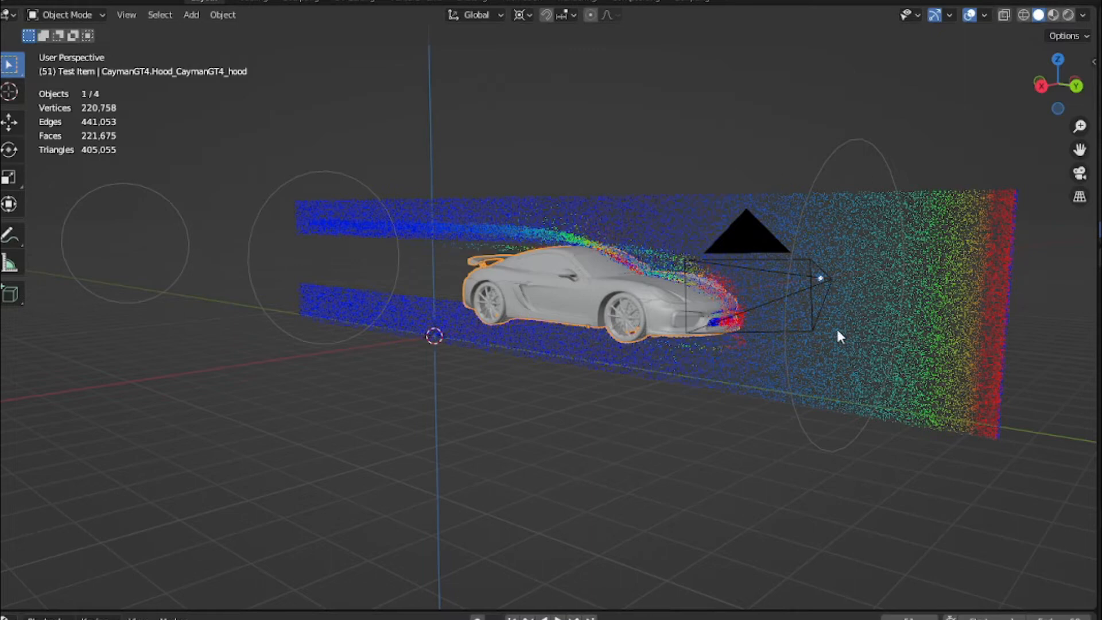
{"action": "middle_click_drag", "start_coordinate": [838, 315], "coordinate": [814, 316]}
{"action": "scroll", "coordinate": [627, 333], "scroll_direction": "up", "scroll_amount": 5}
{"action": "scroll", "coordinate": [627, 333], "scroll_direction": "down", "scroll_amount": 1}
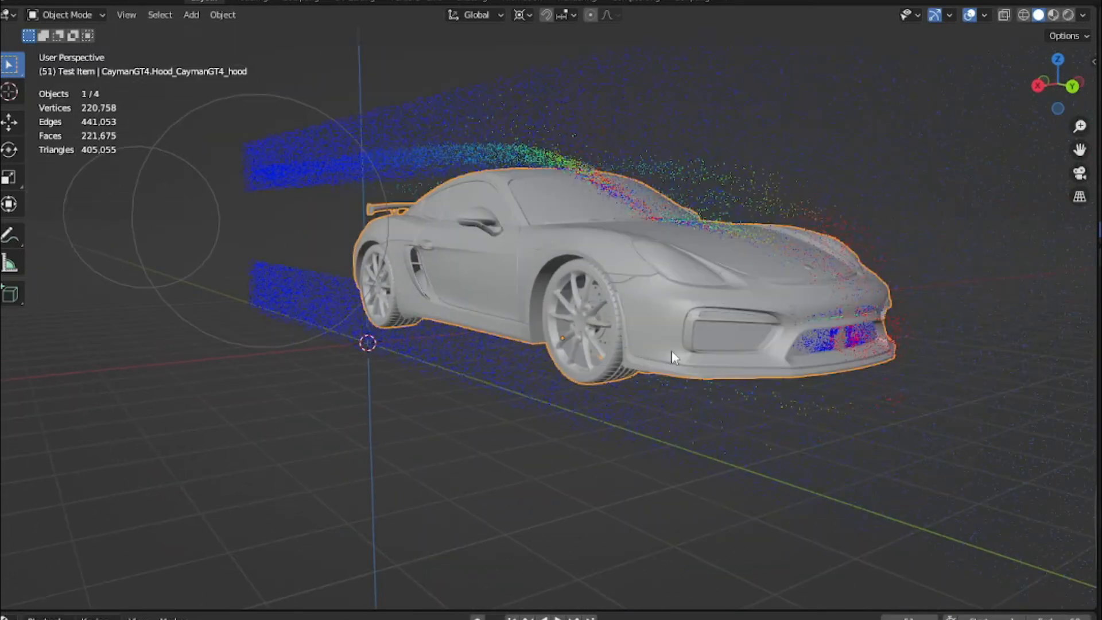
{"action": "middle_click_drag", "start_coordinate": [871, 430], "coordinate": [929, 422]}
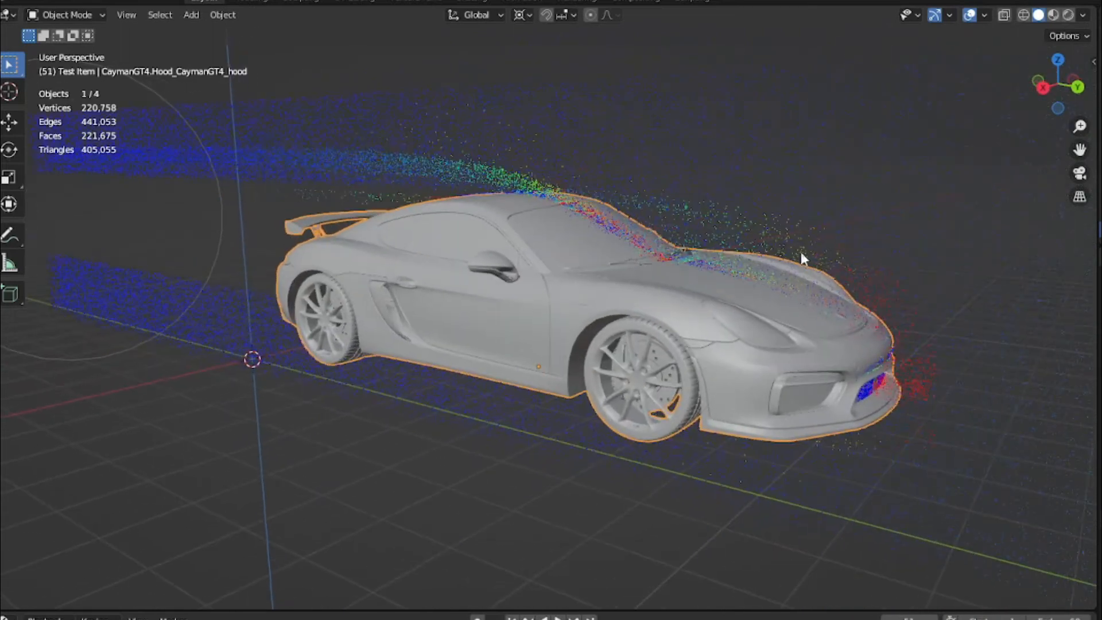
{"action": "middle_click_drag", "start_coordinate": [842, 373], "coordinate": [831, 392]}
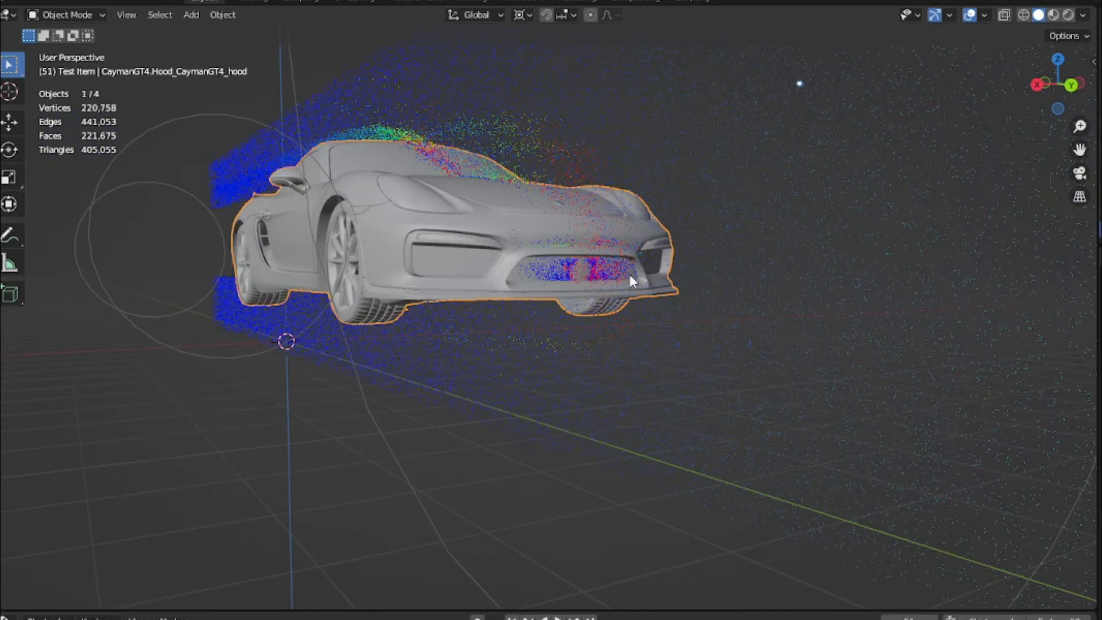
{"action": "scroll", "coordinate": [522, 209], "scroll_direction": "up", "scroll_amount": 5}
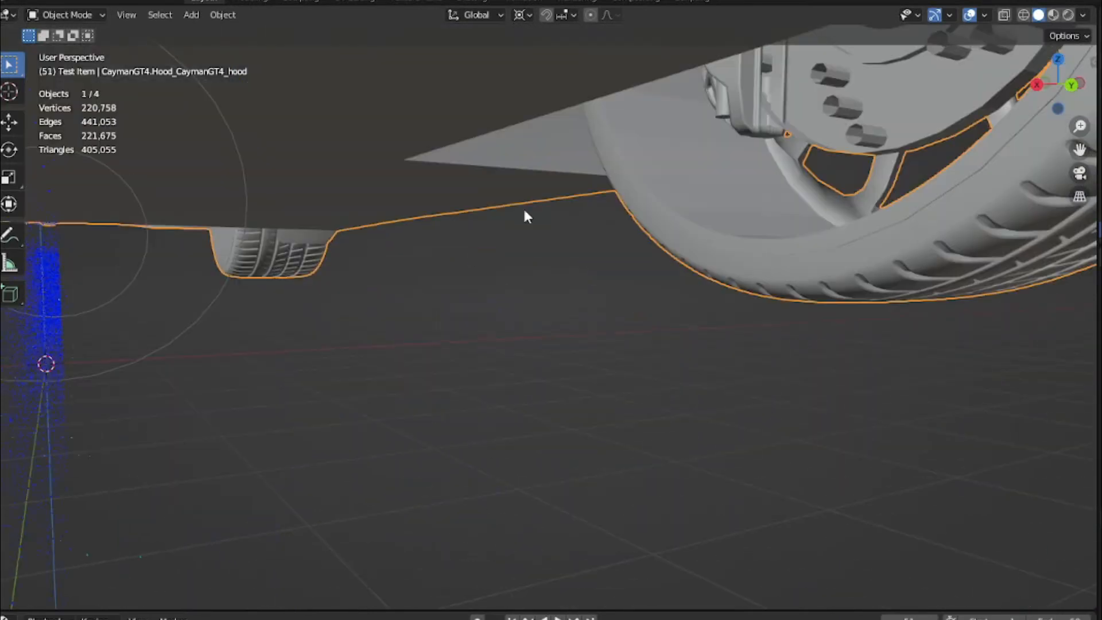
{"action": "scroll", "coordinate": [529, 212], "scroll_direction": "down", "scroll_amount": 3}
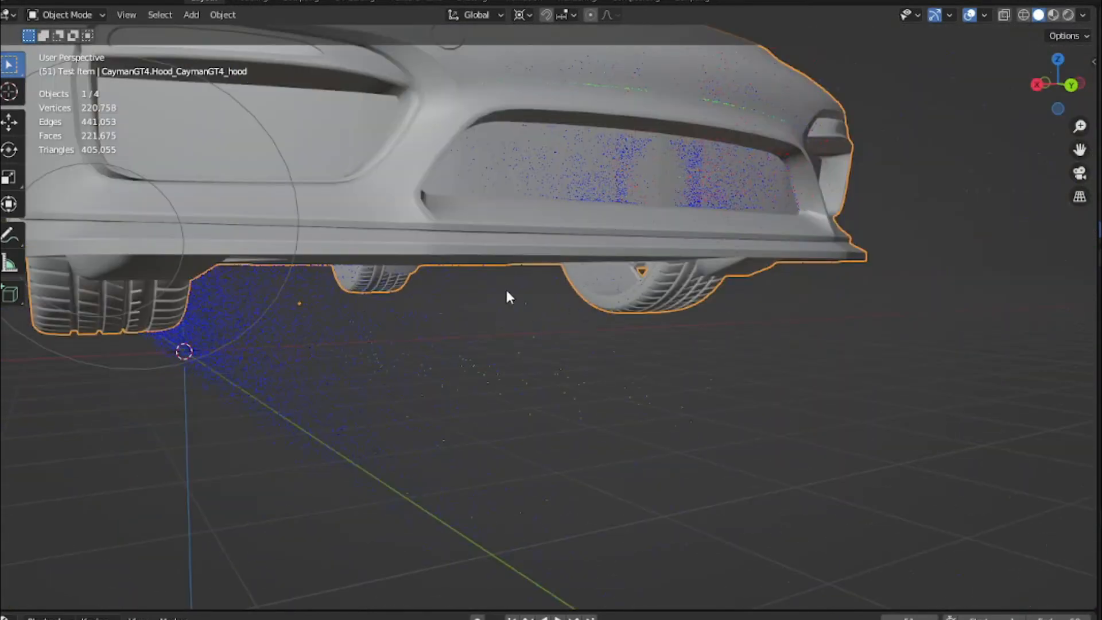
- Examine the isolated particle stream's flow at the front grille and along the hood, windshield, wipers and front roof edge
{"action": "scroll", "coordinate": [528, 270], "scroll_direction": "down", "scroll_amount": 3}
{"action": "scroll", "coordinate": [574, 247], "scroll_direction": "up", "scroll_amount": 2}
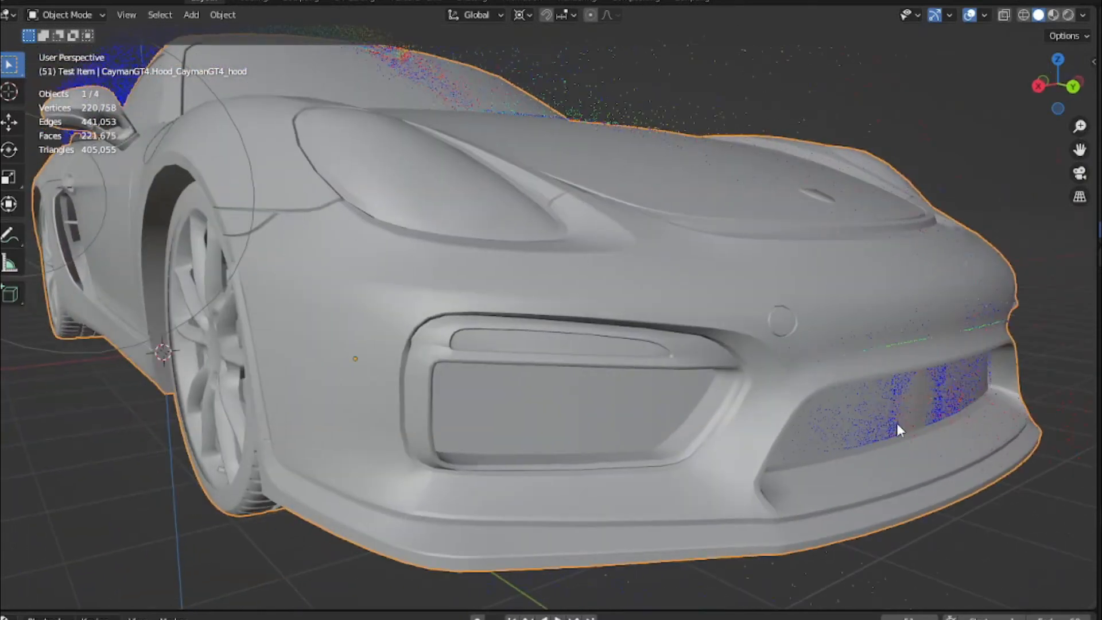
{"action": "scroll", "coordinate": [913, 417], "scroll_direction": "down", "scroll_amount": 4}
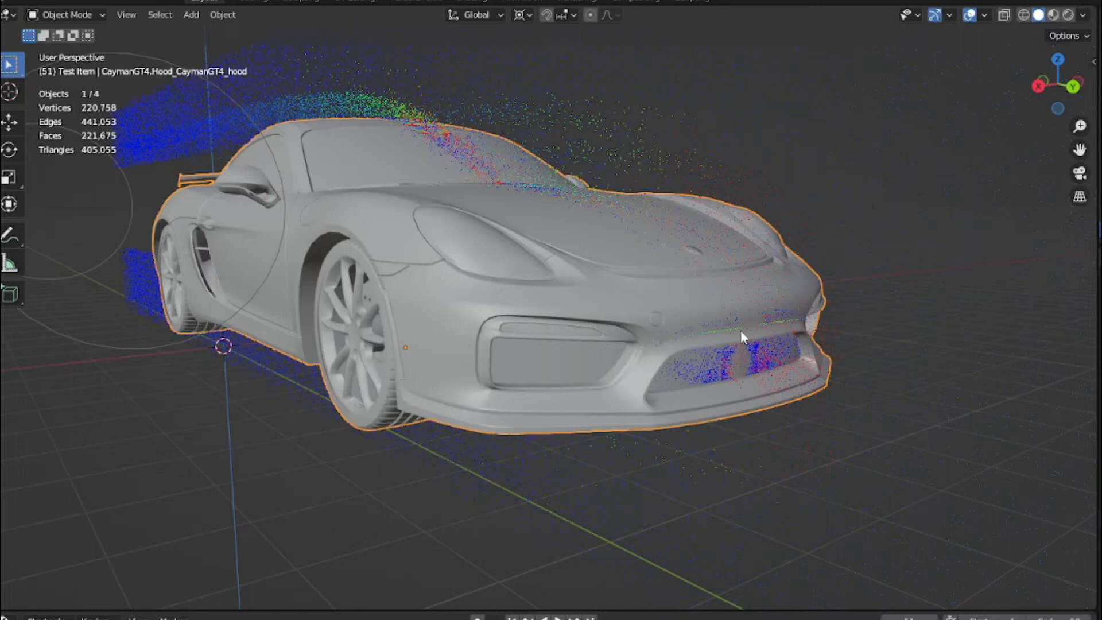
{"action": "scroll", "coordinate": [740, 330], "scroll_direction": "up", "scroll_amount": 3}
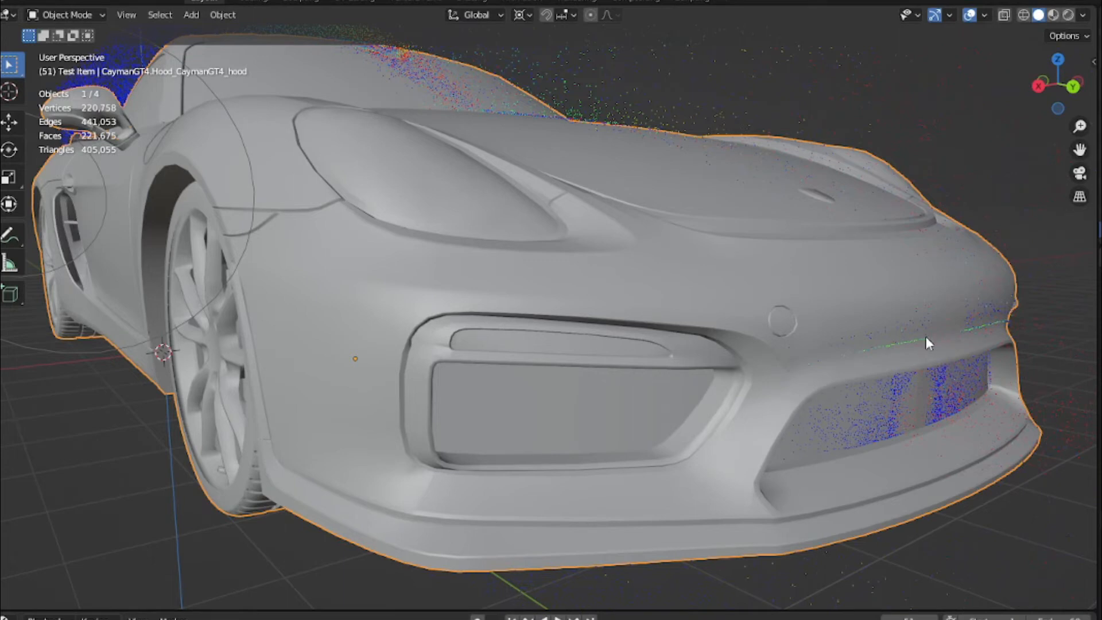
{"action": "scroll", "coordinate": [749, 395], "scroll_direction": "down", "scroll_amount": 8}
{"action": "middle_click_drag", "start_coordinate": [635, 323], "coordinate": [678, 361], "text": "shift"}
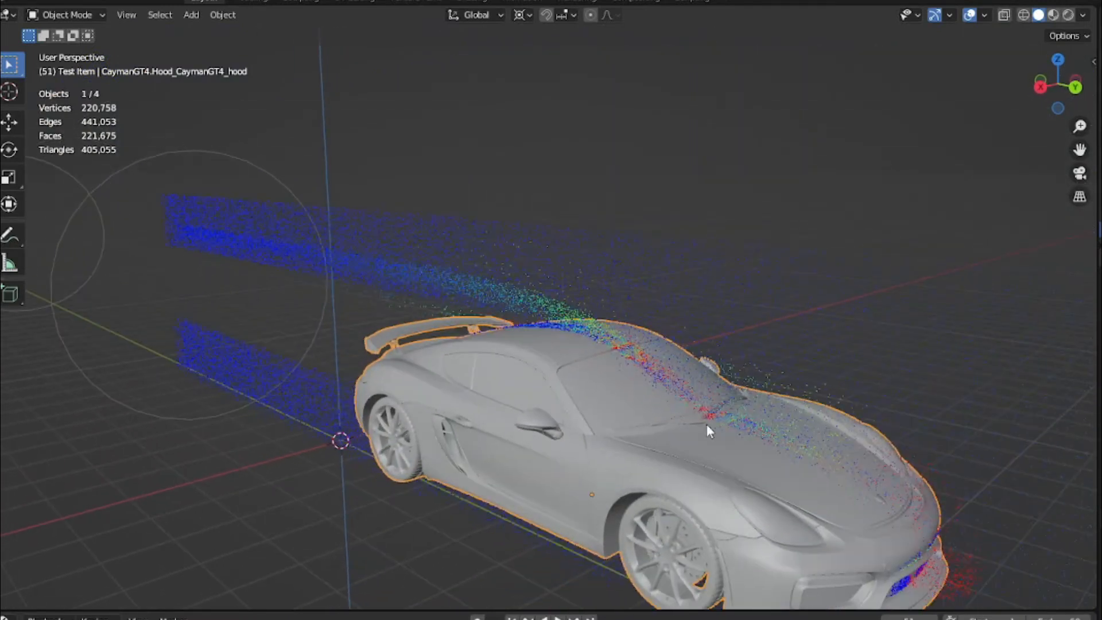
{"action": "scroll", "coordinate": [708, 436], "scroll_direction": "up", "scroll_amount": 10}
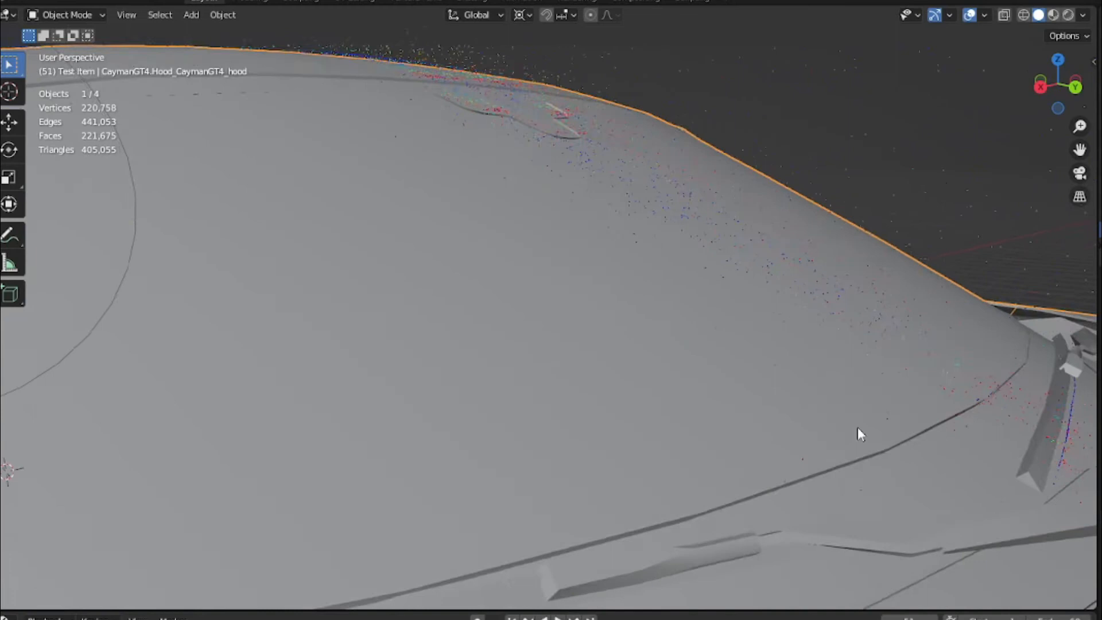
{"action": "middle_click_drag", "start_coordinate": [873, 453], "coordinate": [883, 459], "text": "shift"}
{"action": "scroll", "coordinate": [577, 260], "scroll_direction": "down", "scroll_amount": 6}
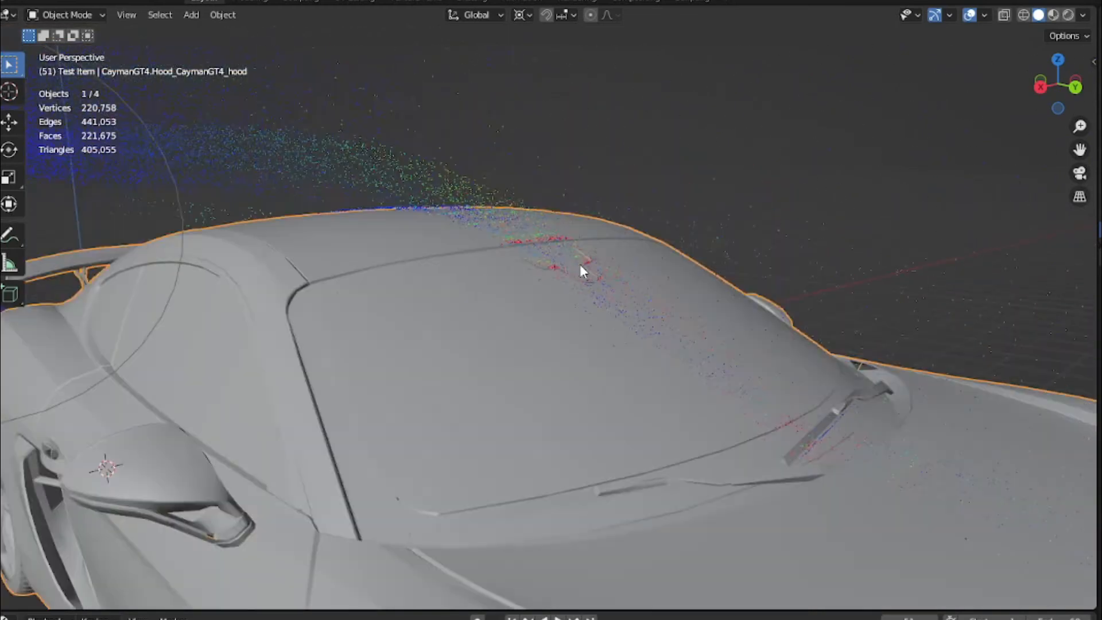
{"action": "scroll", "coordinate": [766, 453], "scroll_direction": "up", "scroll_amount": 6}
{"action": "scroll", "coordinate": [1085, 486], "scroll_direction": "down", "scroll_amount": 3}
{"action": "scroll", "coordinate": [833, 422], "scroll_direction": "down", "scroll_amount": 1}
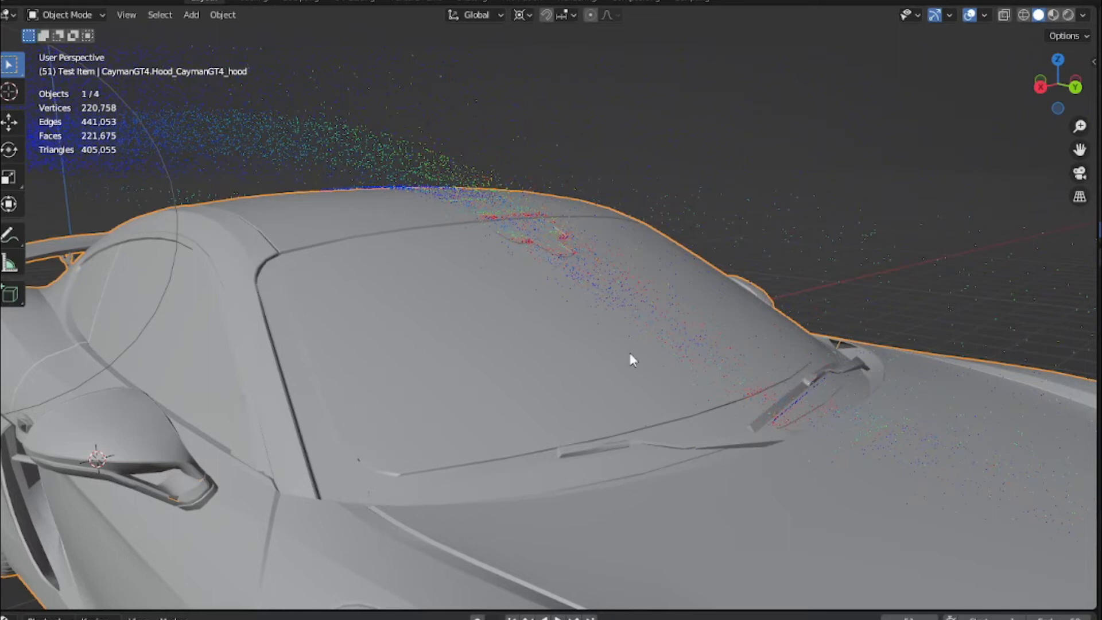
{"action": "scroll", "coordinate": [543, 355], "scroll_direction": "down", "scroll_amount": 6}
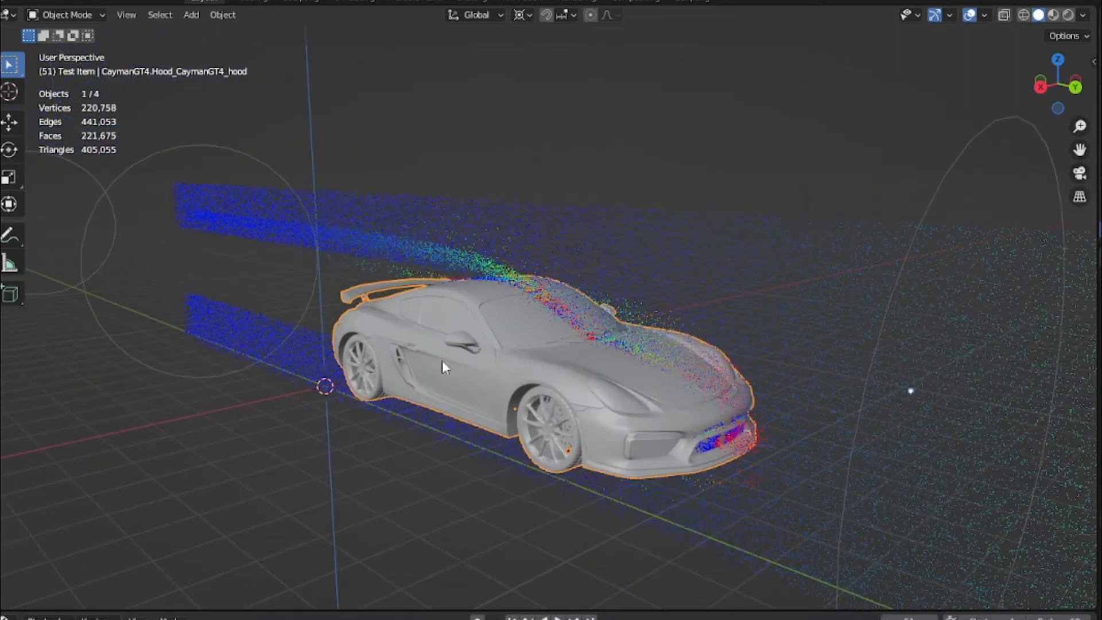
- Examine the isolated stream's flow over the roof and rear spoiler, behind the car and along the underbody
{"action": "scroll", "coordinate": [567, 256], "scroll_direction": "up", "scroll_amount": 4}
{"action": "middle_click_drag", "start_coordinate": [567, 257], "coordinate": [947, 421]}
{"action": "scroll", "coordinate": [630, 370], "scroll_direction": "up", "scroll_amount": 2}
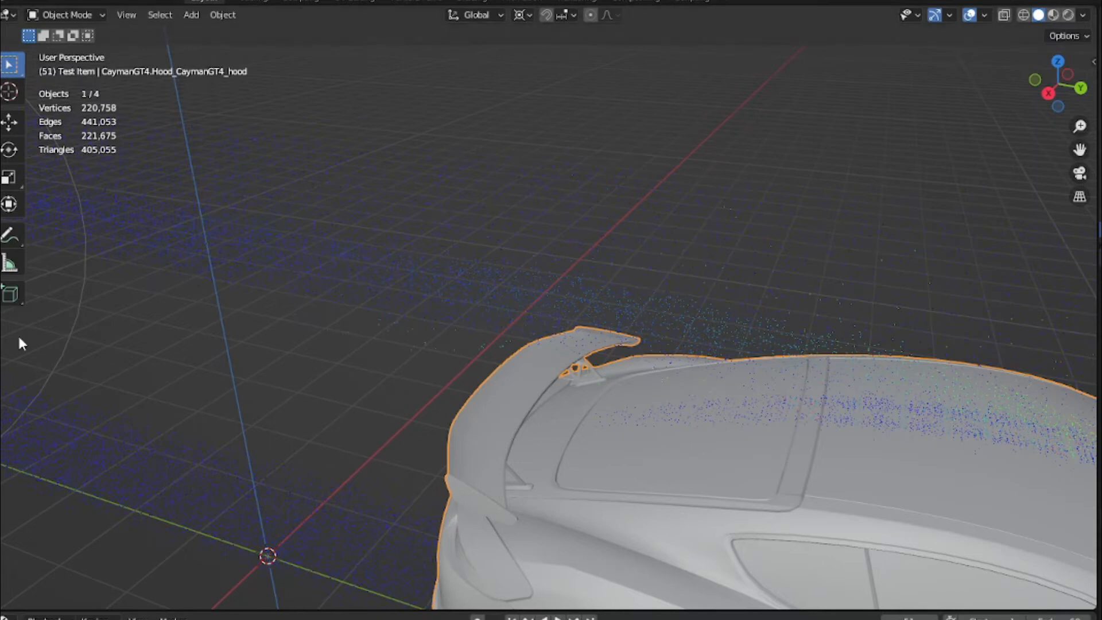
{"action": "middle_click_drag", "start_coordinate": [629, 388], "coordinate": [418, 277]}
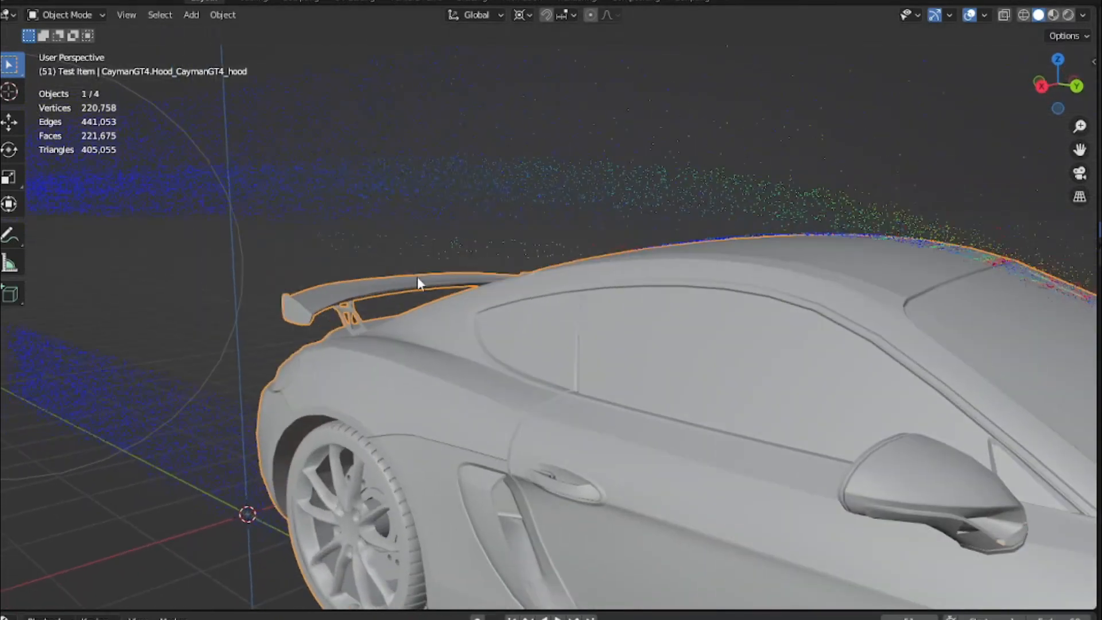
{"action": "middle_click_drag", "start_coordinate": [331, 281], "coordinate": [389, 301]}
{"action": "middle_click_drag", "start_coordinate": [518, 295], "coordinate": [923, 197]}
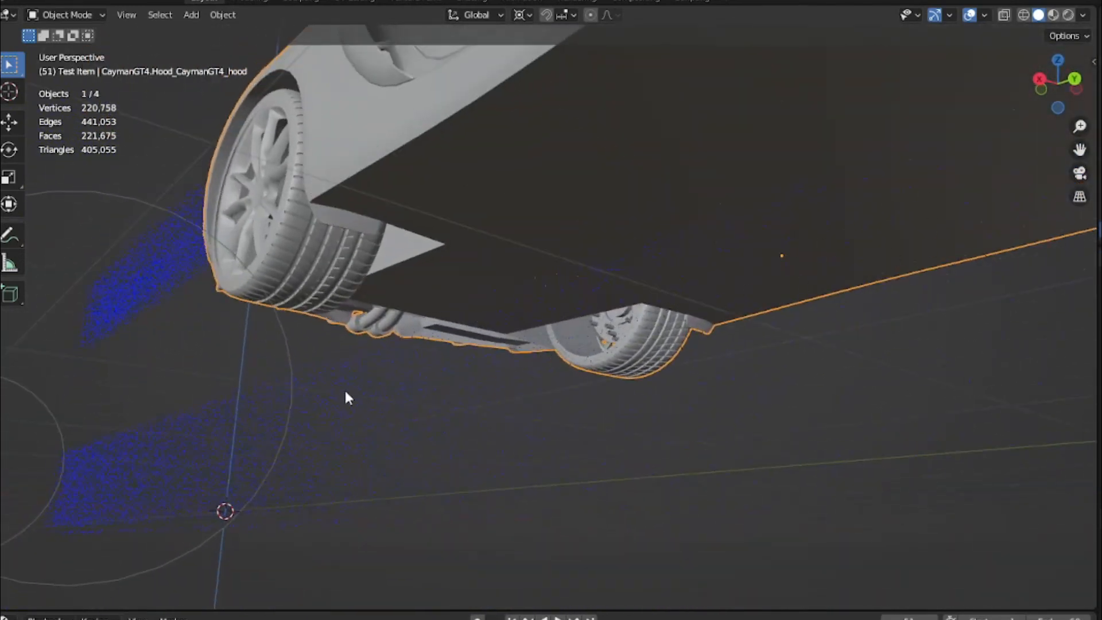
{"action": "middle_click_drag", "start_coordinate": [184, 445], "coordinate": [410, 294]}
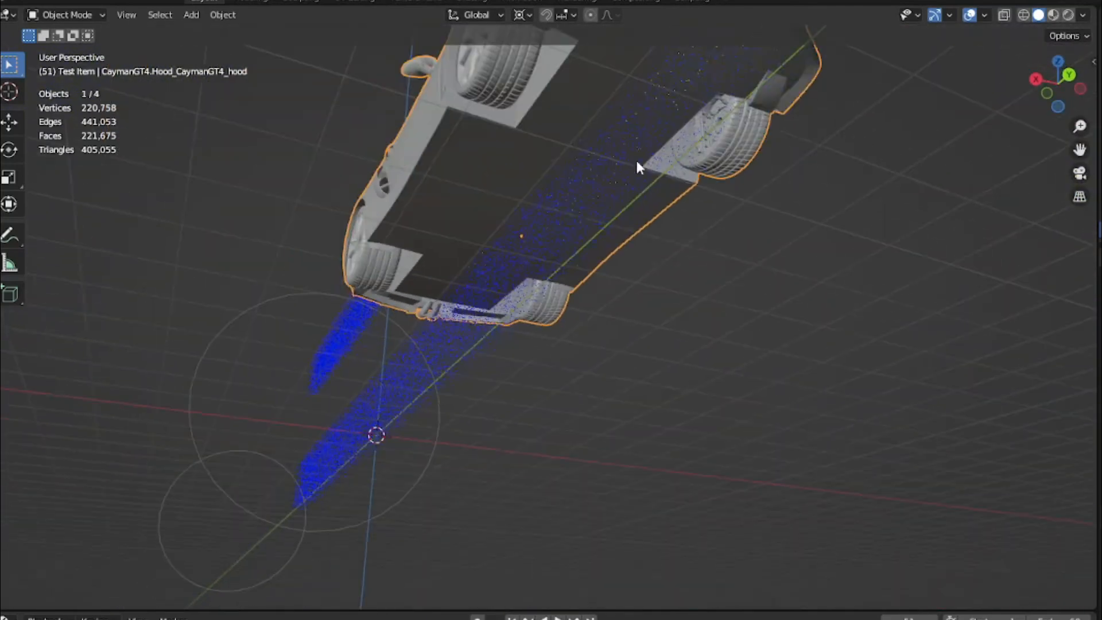
{"action": "middle_click_drag", "start_coordinate": [559, 153], "coordinate": [643, 244]}
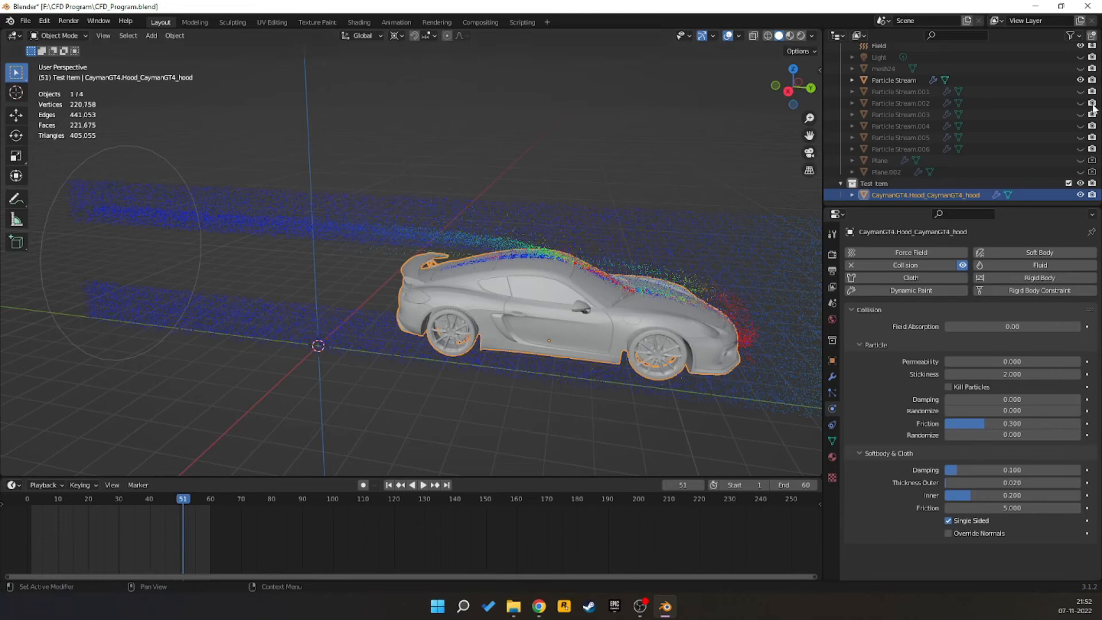
- Show Particle Stream.002 in place of the original stream, and swap it for Particle Stream.003 as the only visible stream
{"action": "left_click", "coordinate": [1080, 103], "text": "ctrl"}
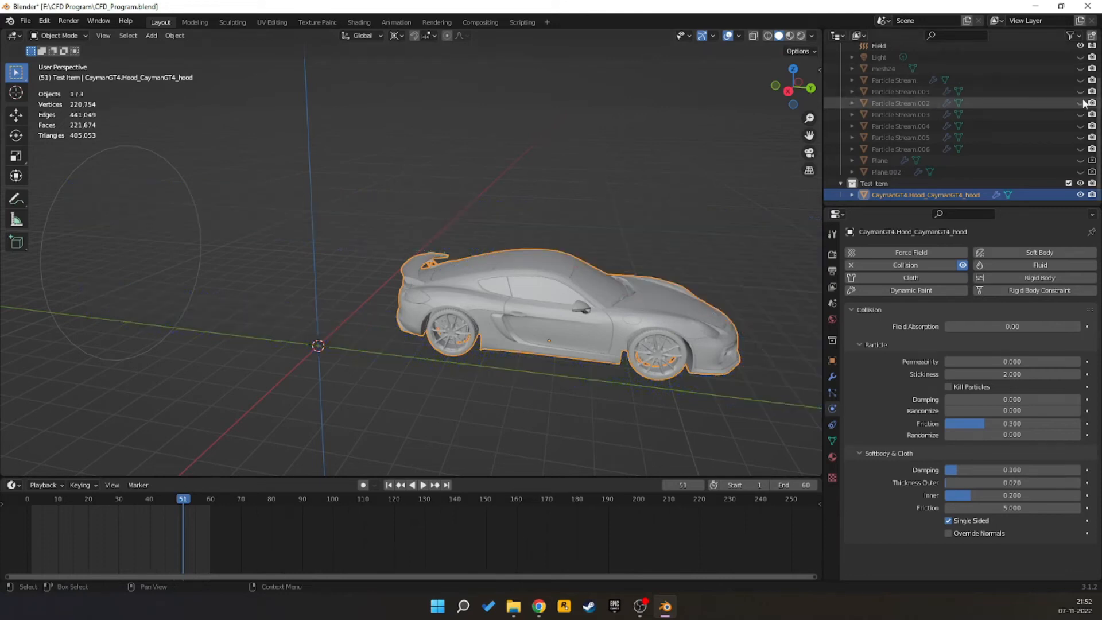
{"action": "middle_click_drag", "start_coordinate": [672, 244], "coordinate": [637, 206]}
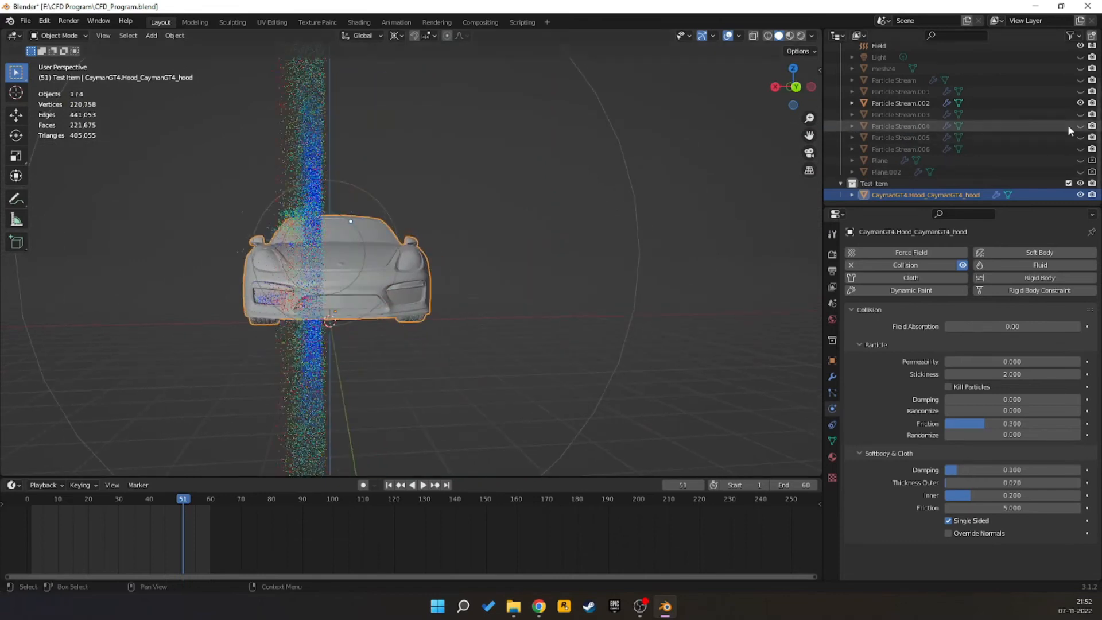
{"action": "left_click", "coordinate": [1081, 114]}
{"action": "left_click", "coordinate": [1080, 103]}
- Examine Particle Stream.003's flow around the headlight-side front intake, windshield edge, side mirror, front wheel and underbody
{"action": "middle_click_drag", "start_coordinate": [436, 275], "coordinate": [517, 231]}
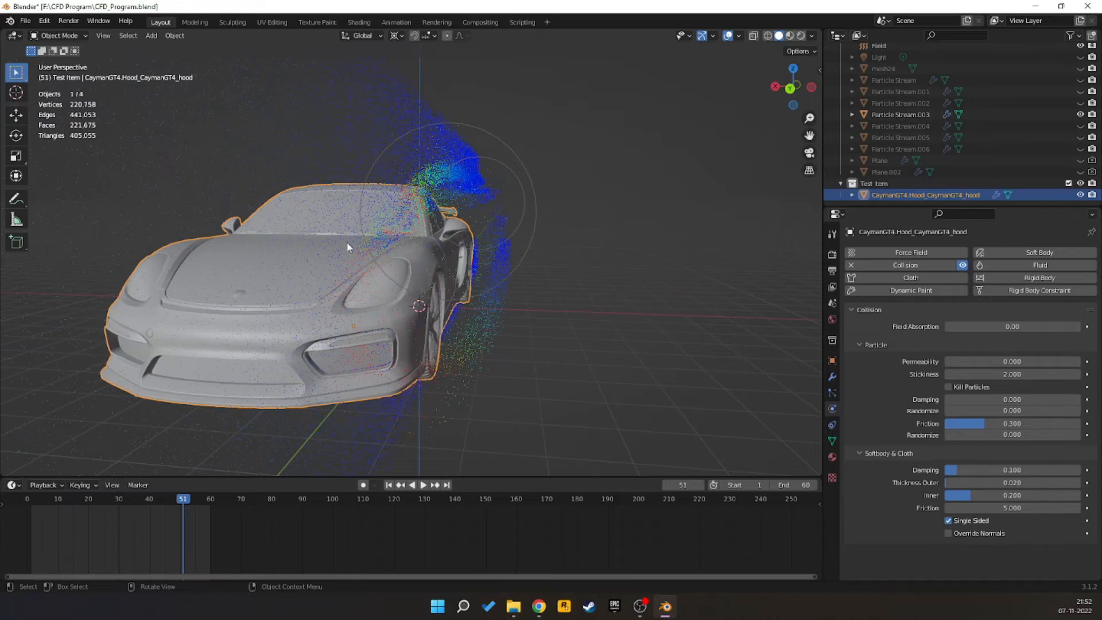
{"action": "middle_click_drag", "start_coordinate": [445, 416], "coordinate": [449, 352]}
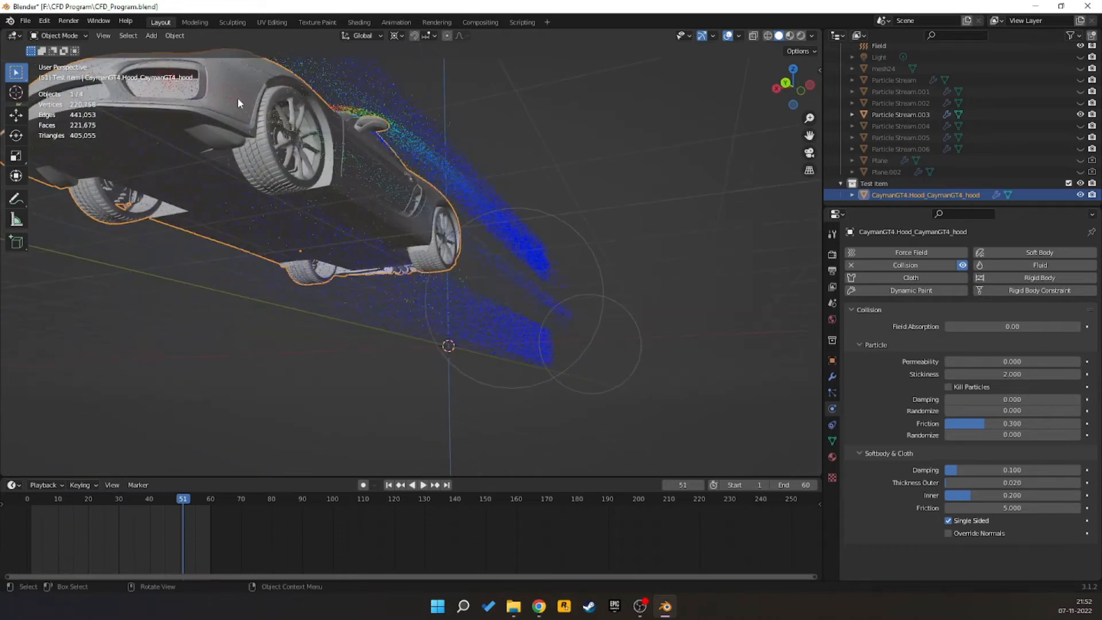
{"action": "middle_click_drag", "start_coordinate": [238, 104], "coordinate": [268, 123]}
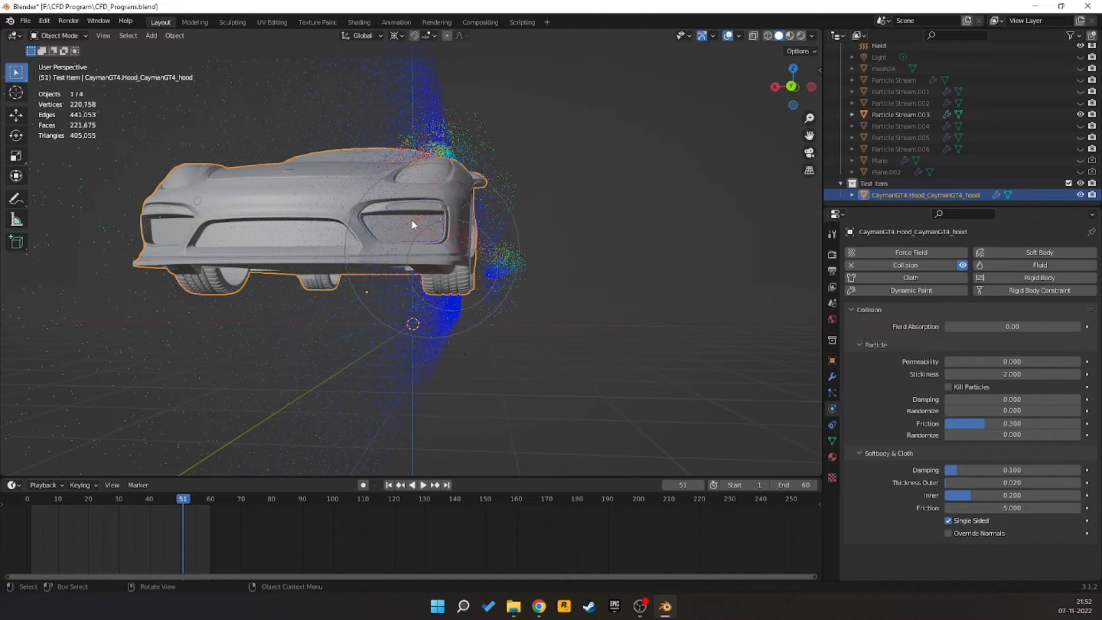
{"action": "middle_click_drag", "start_coordinate": [546, 277], "coordinate": [422, 287]}
{"action": "middle_click_drag", "start_coordinate": [529, 289], "coordinate": [523, 288]}
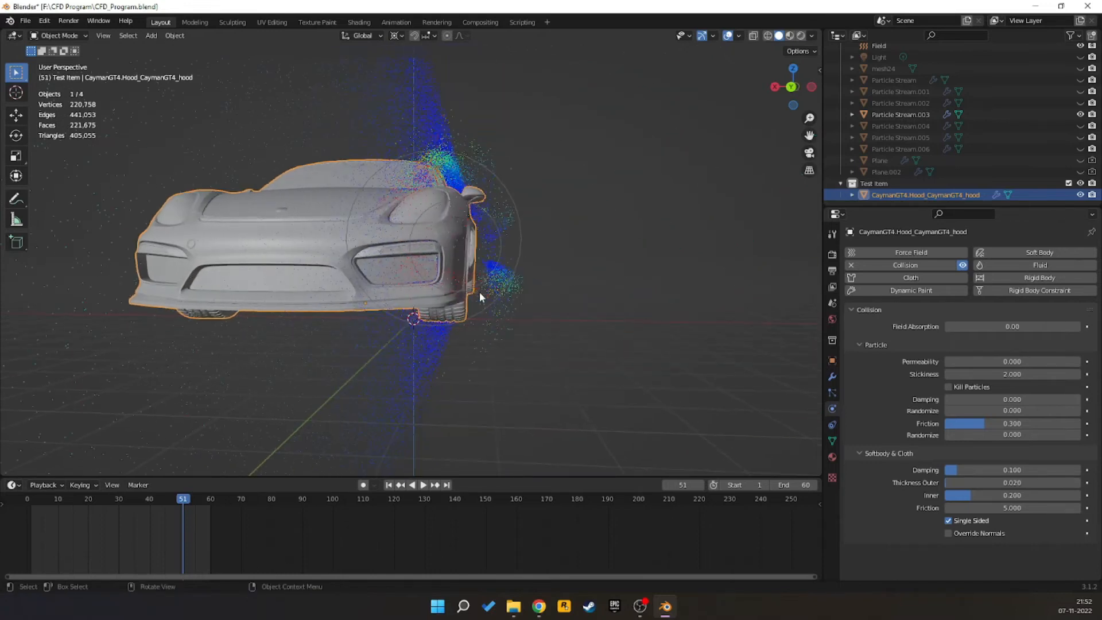
{"action": "middle_click_drag", "start_coordinate": [566, 297], "coordinate": [596, 288]}
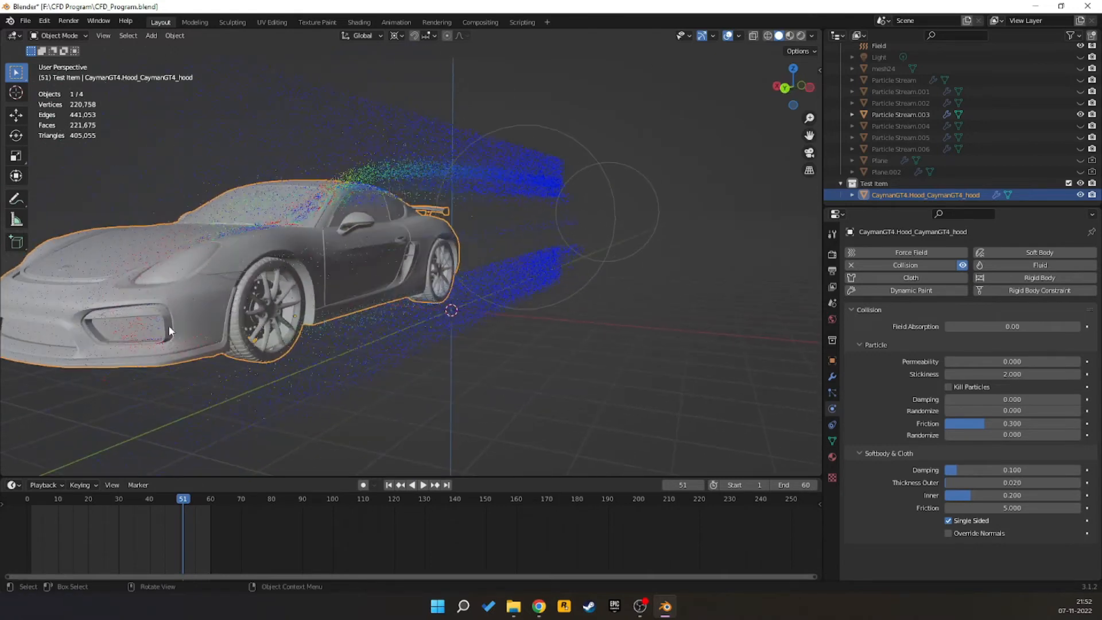
{"action": "middle_click_drag", "start_coordinate": [462, 248], "coordinate": [563, 271]}
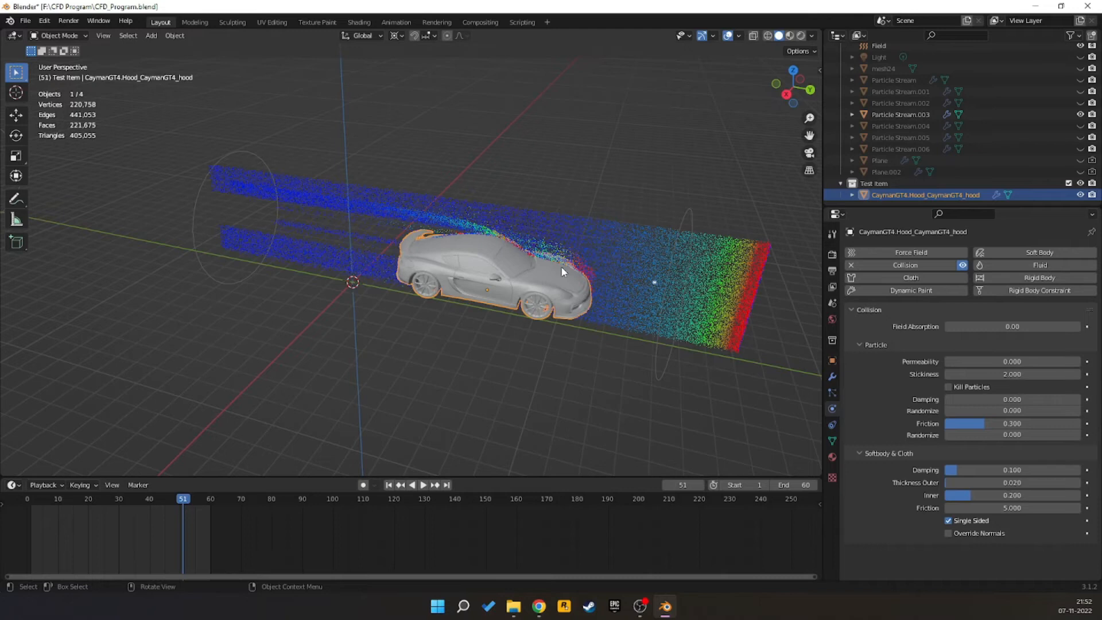
- Unhide the original Particle Stream and Particle Stream.001, .002, .004, .005 and .006 so all seven streams show
{"action": "middle_click_drag", "start_coordinate": [505, 311], "coordinate": [436, 268]}
{"action": "left_click", "coordinate": [1081, 126]}
{"action": "left_click", "coordinate": [1080, 149]}
{"action": "left_click", "coordinate": [1080, 137]}
{"action": "left_click", "coordinate": [1080, 103]}
{"action": "left_click", "coordinate": [1081, 91]}
{"action": "left_click", "coordinate": [1080, 80]}
- Examine the combined flow of all particle streams around the car from the rear, both sides and close behind the body
{"action": "middle_click_drag", "start_coordinate": [437, 281], "coordinate": [454, 250]}
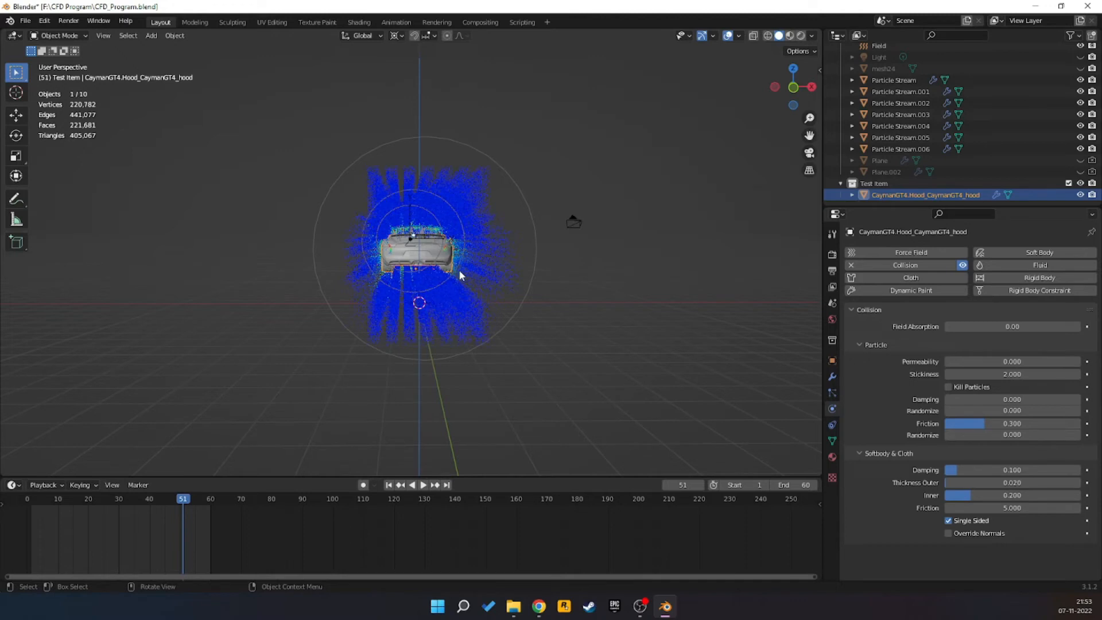
{"action": "middle_click_drag", "start_coordinate": [452, 263], "coordinate": [597, 278]}
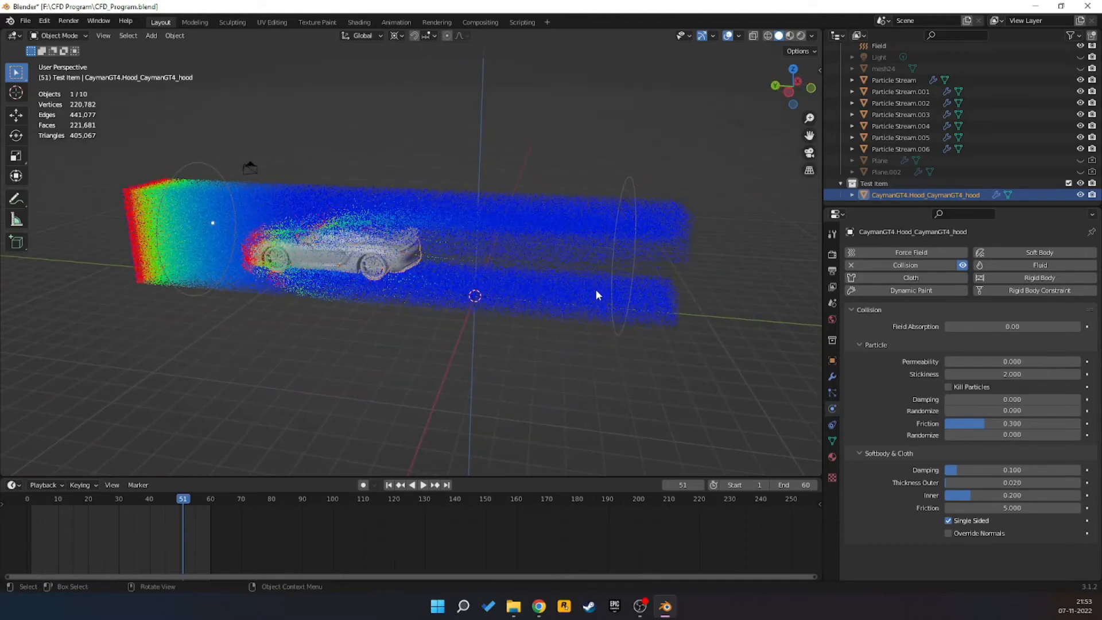
{"action": "middle_click_drag", "start_coordinate": [500, 251], "coordinate": [562, 239]}
{"action": "scroll", "coordinate": [462, 241], "scroll_direction": "up", "scroll_amount": 5}
{"action": "middle_click_drag", "start_coordinate": [456, 257], "coordinate": [545, 226]}
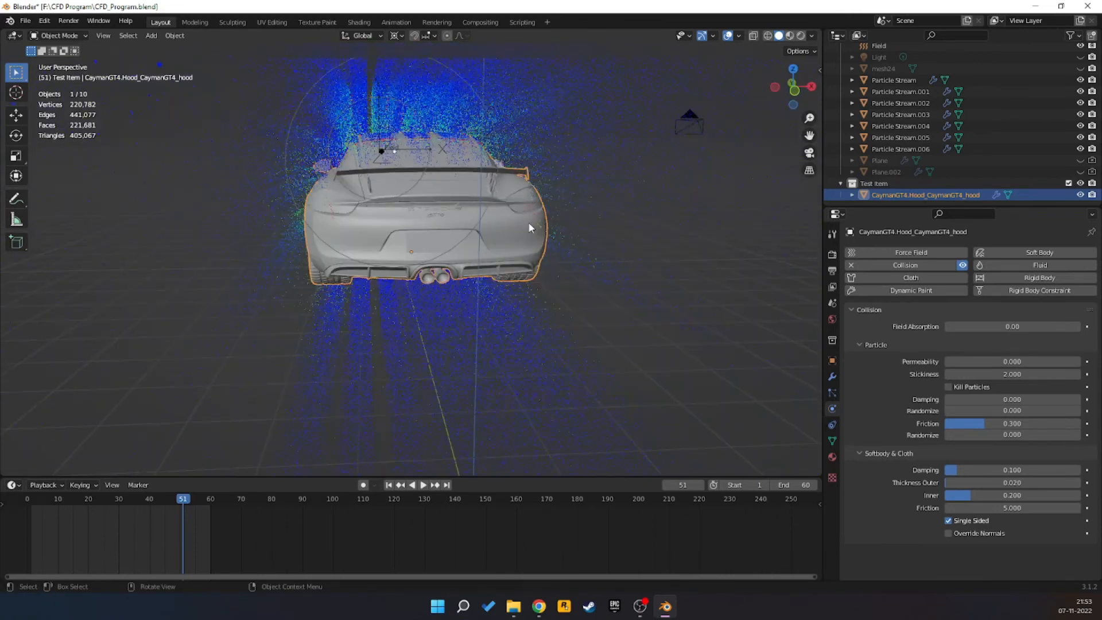
{"action": "middle_click_drag", "start_coordinate": [519, 205], "coordinate": [388, 236]}
{"action": "middle_click_drag", "start_coordinate": [439, 271], "coordinate": [570, 191]}
{"action": "middle_click_drag", "start_coordinate": [551, 295], "coordinate": [528, 291]}
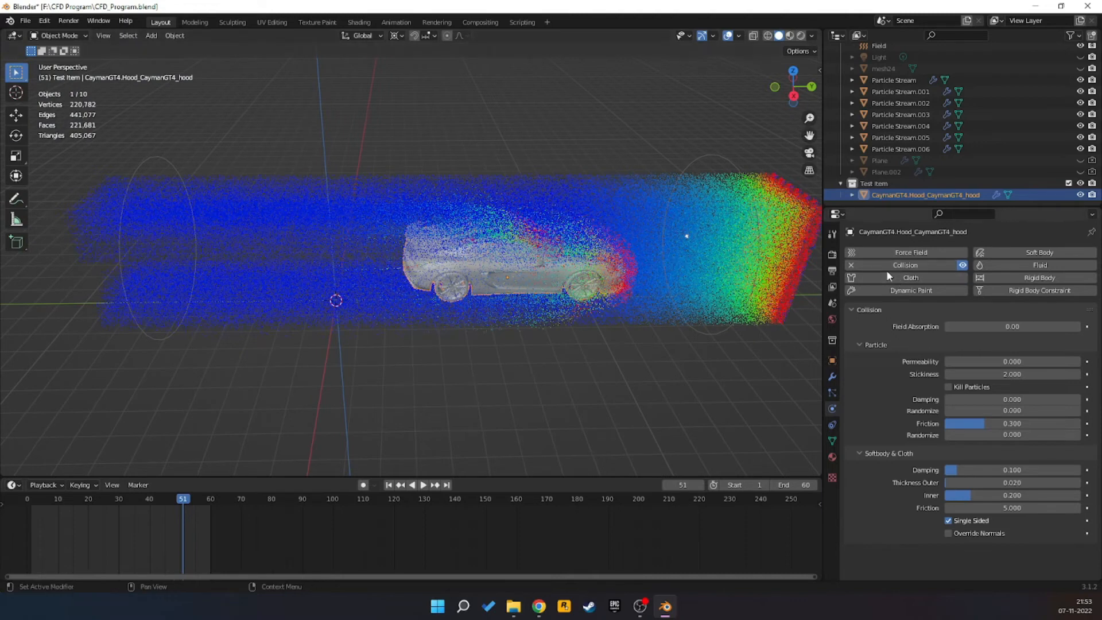
- Select the original Particle Stream object and open its particle system settings
{"action": "left_click", "coordinate": [916, 82]}
{"action": "middle_click_drag", "start_coordinate": [731, 322], "coordinate": [636, 304]}
{"action": "scroll", "coordinate": [636, 304], "scroll_direction": "down", "scroll_amount": 4}
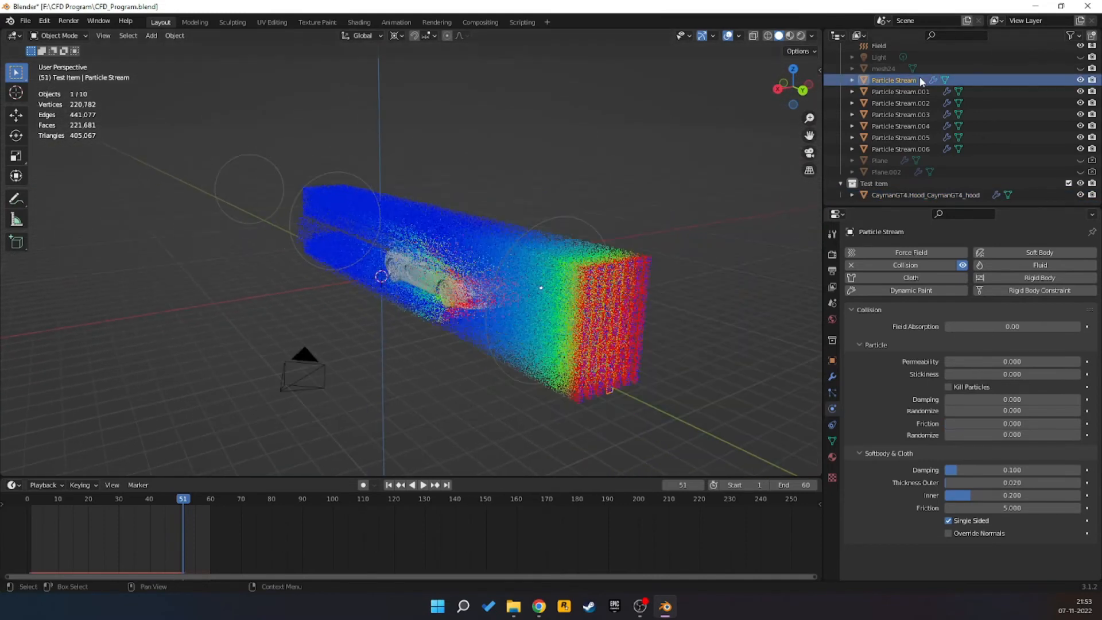
{"action": "mouse_move", "coordinate": [920, 82]}
{"action": "left_mouse_down"}
{"action": "mouse_move", "coordinate": [922, 155]}
{"action": "mouse_move", "coordinate": [907, 87]}
{"action": "left_mouse_up"}
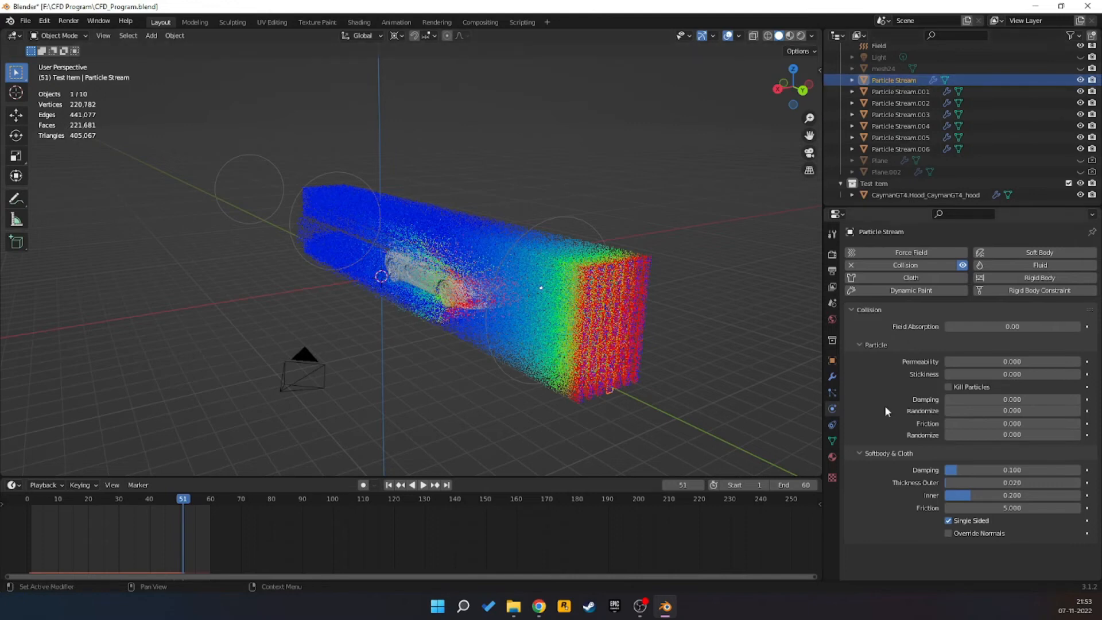
{"action": "left_click", "coordinate": [833, 390]}
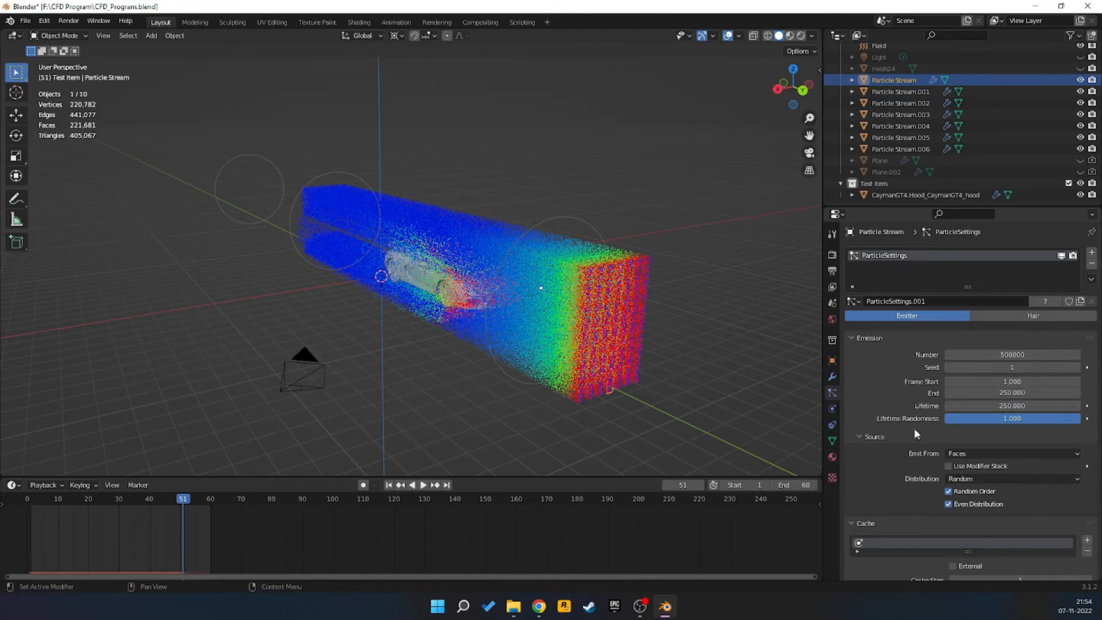
- Review the stream's cache, velocity, rotation, fluid physics, forces, deflection, integration, spring and render settings
{"action": "scroll", "coordinate": [947, 459], "scroll_direction": "down", "scroll_amount": 12}
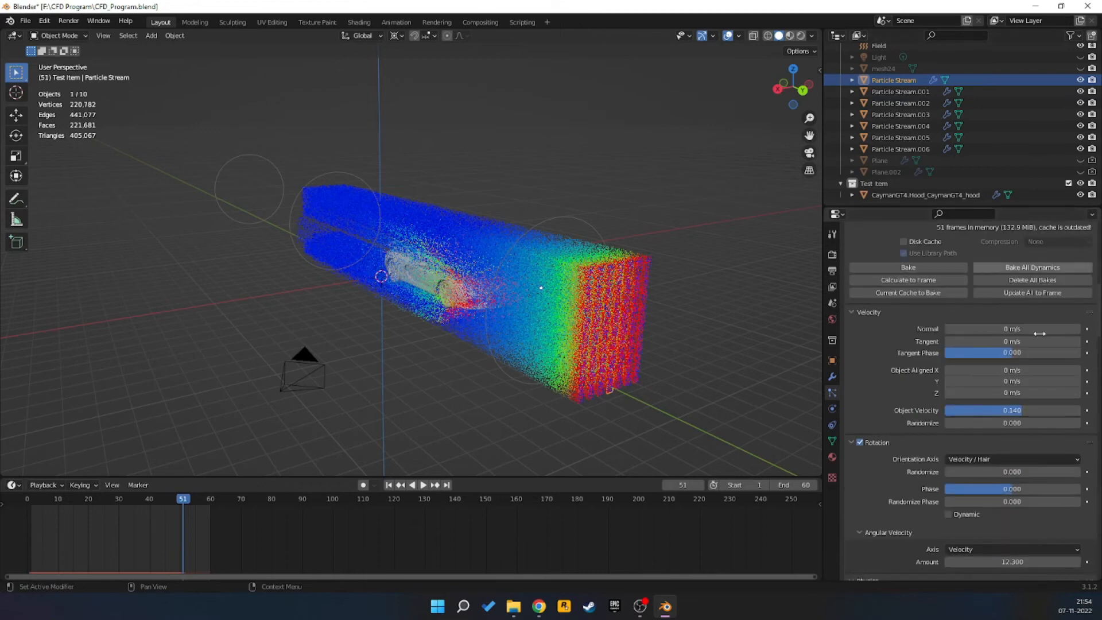
{"action": "scroll", "coordinate": [902, 417], "scroll_direction": "down", "scroll_amount": 5}
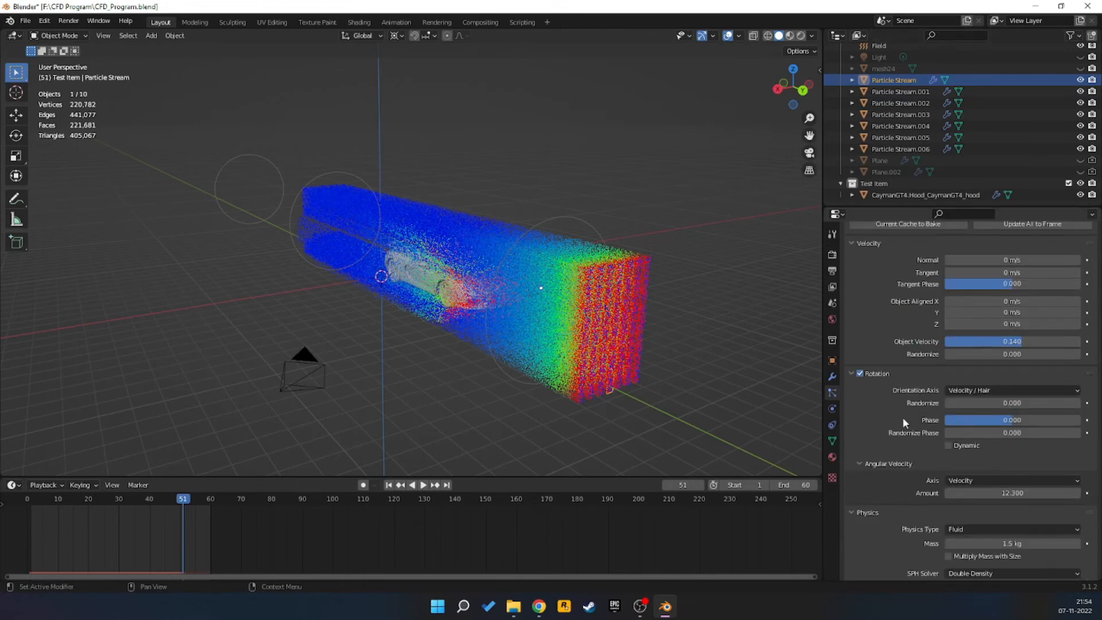
{"action": "scroll", "coordinate": [897, 419], "scroll_direction": "down", "scroll_amount": 6}
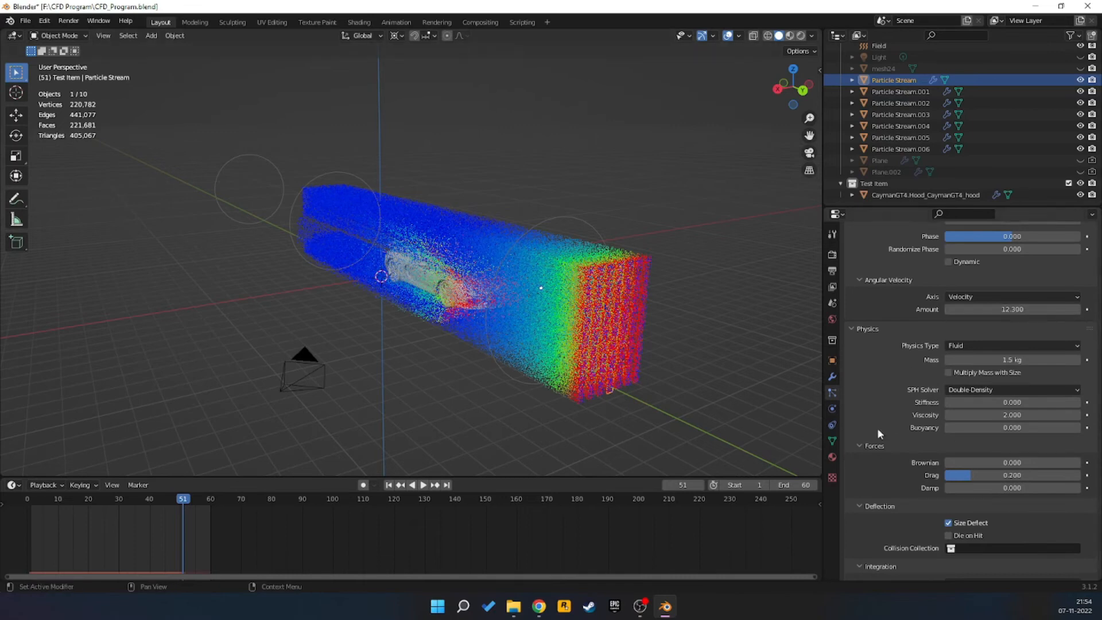
{"action": "scroll", "coordinate": [878, 428], "scroll_direction": "down", "scroll_amount": 4}
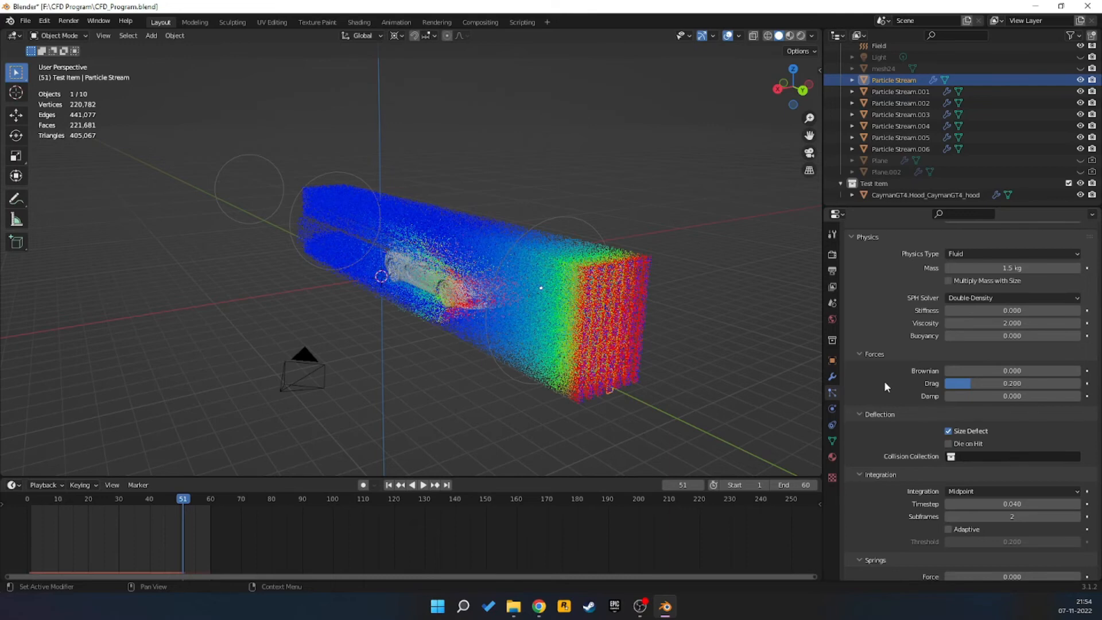
{"action": "scroll", "coordinate": [884, 381], "scroll_direction": "up", "scroll_amount": 2}
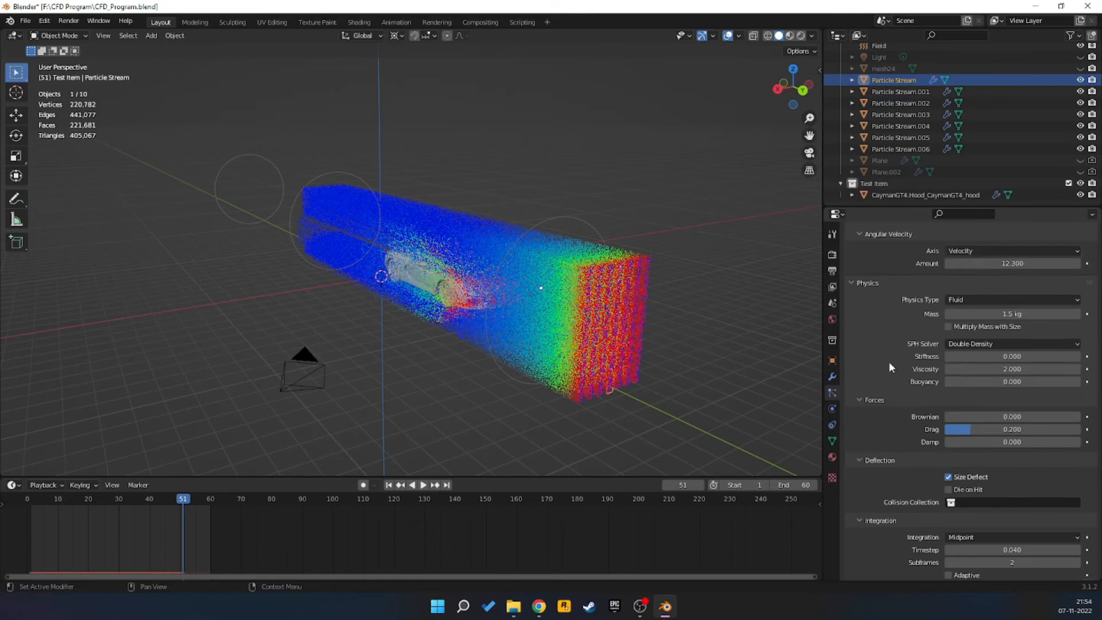
{"action": "scroll", "coordinate": [884, 359], "scroll_direction": "down", "scroll_amount": 3}
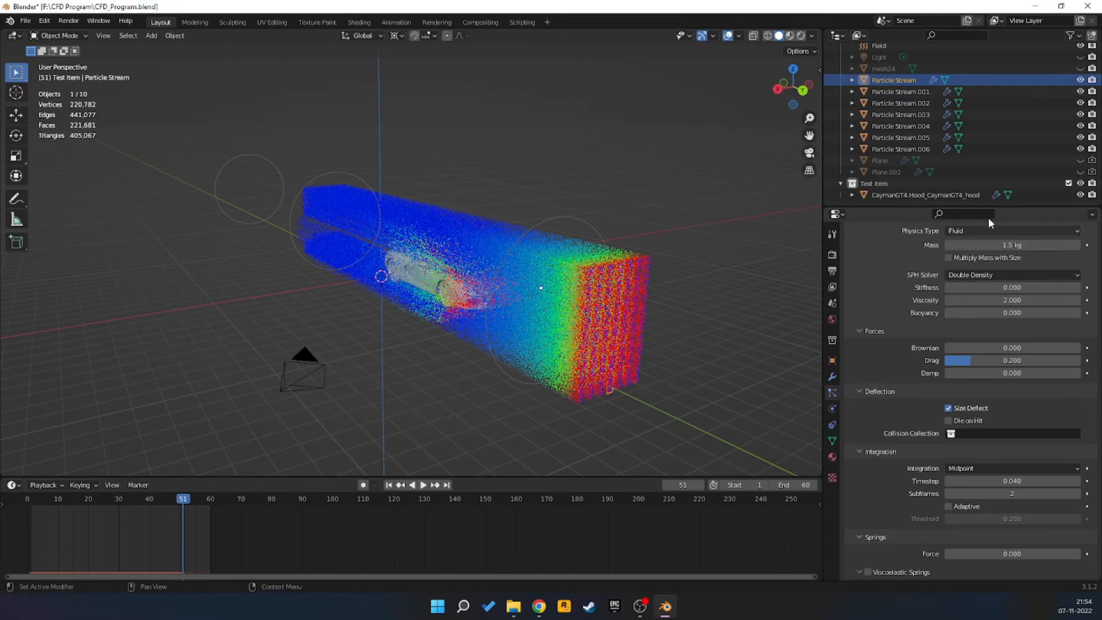
{"action": "scroll", "coordinate": [893, 373], "scroll_direction": "down", "scroll_amount": 15}
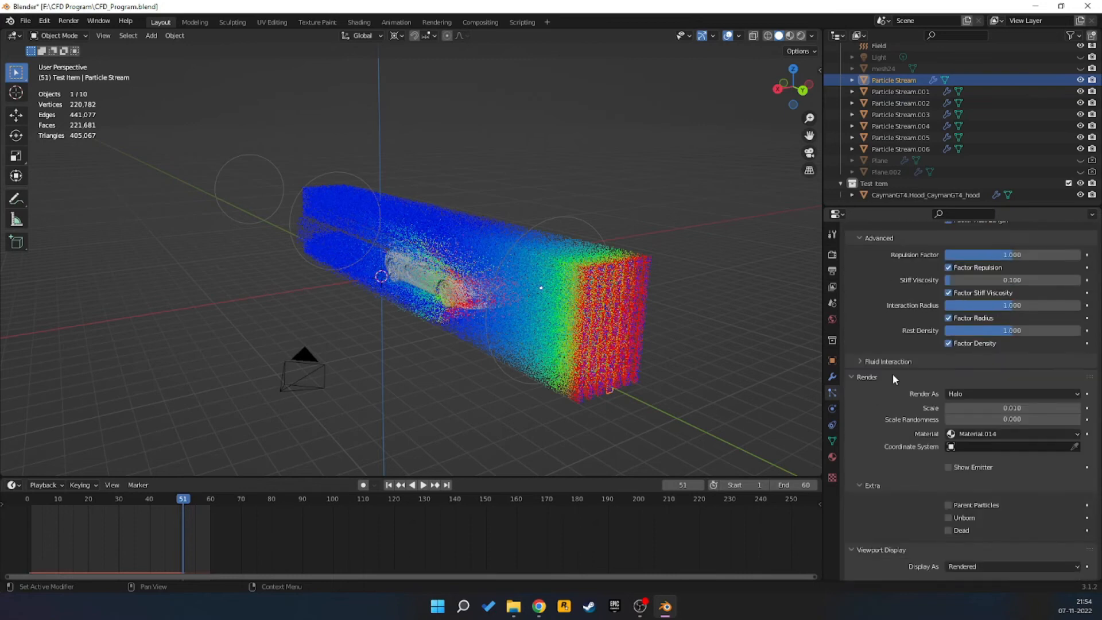
- Set the render scale of the original Particle Stream's halo particles to 0.1
{"action": "scroll", "coordinate": [893, 373], "scroll_direction": "down", "scroll_amount": 4}
{"action": "scroll", "coordinate": [894, 401], "scroll_direction": "up", "scroll_amount": 2}
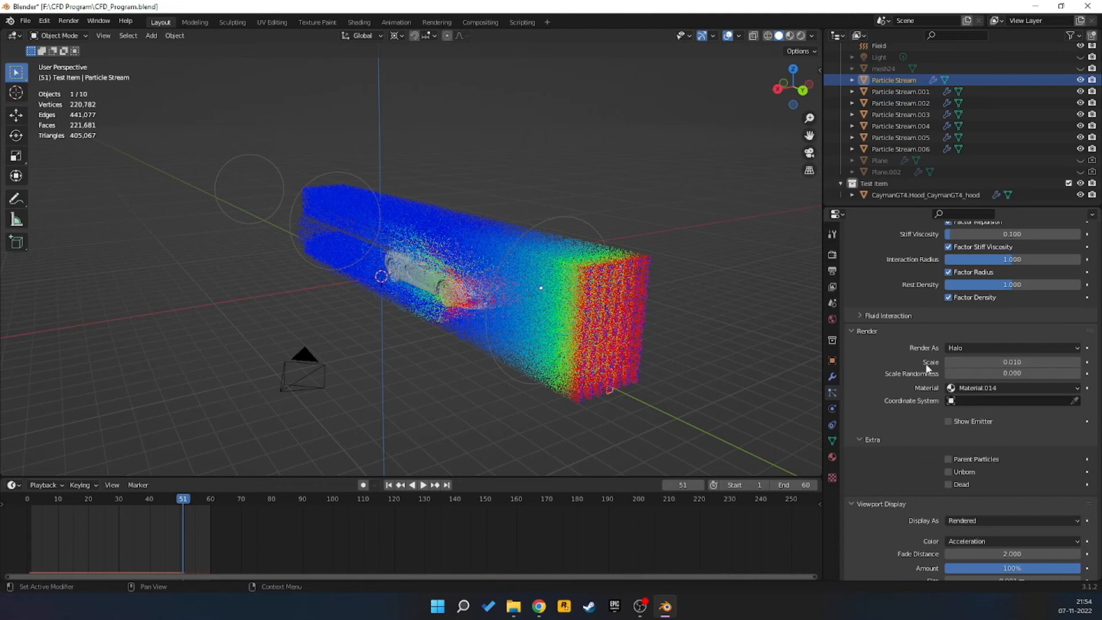
{"action": "scroll", "coordinate": [525, 312], "scroll_direction": "up", "scroll_amount": 3}
{"action": "middle_click_drag", "start_coordinate": [538, 327], "coordinate": [581, 177]}
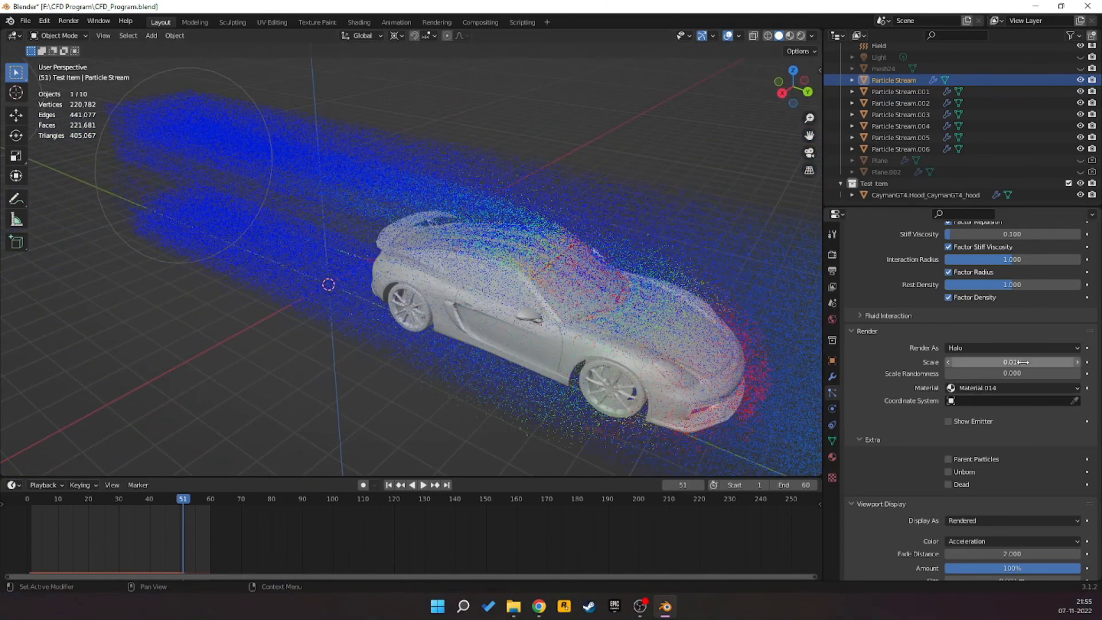
{"action": "scroll", "coordinate": [735, 332], "scroll_direction": "down", "scroll_amount": 8}
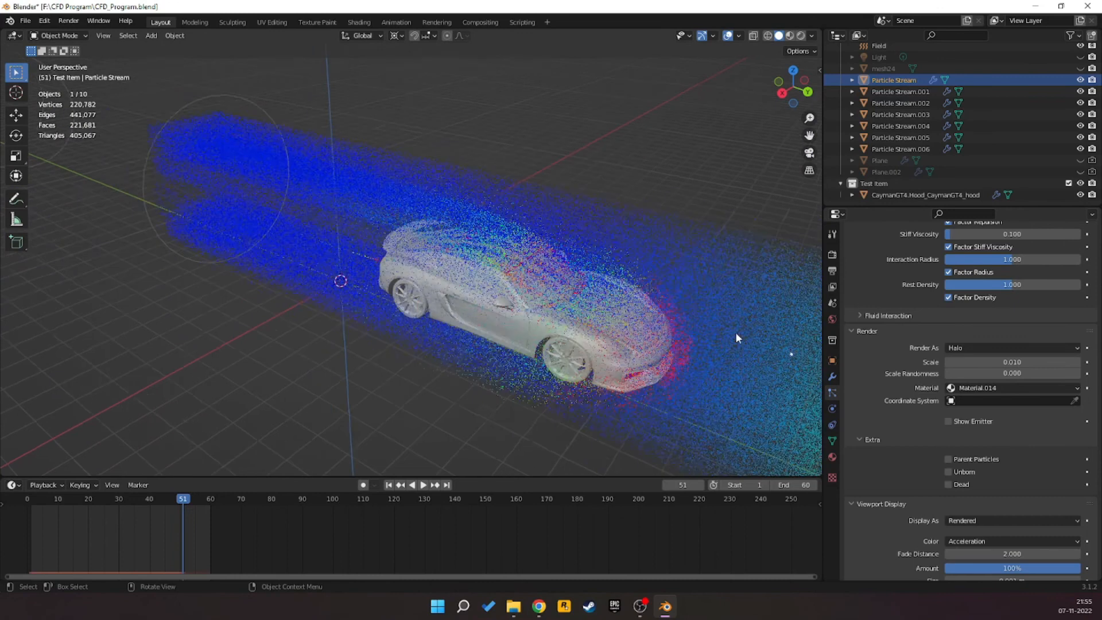
{"action": "scroll", "coordinate": [574, 354], "scroll_direction": "up", "scroll_amount": 8}
{"action": "left_click", "coordinate": [1028, 362]}
{"action": "type", "text": "0.1"}
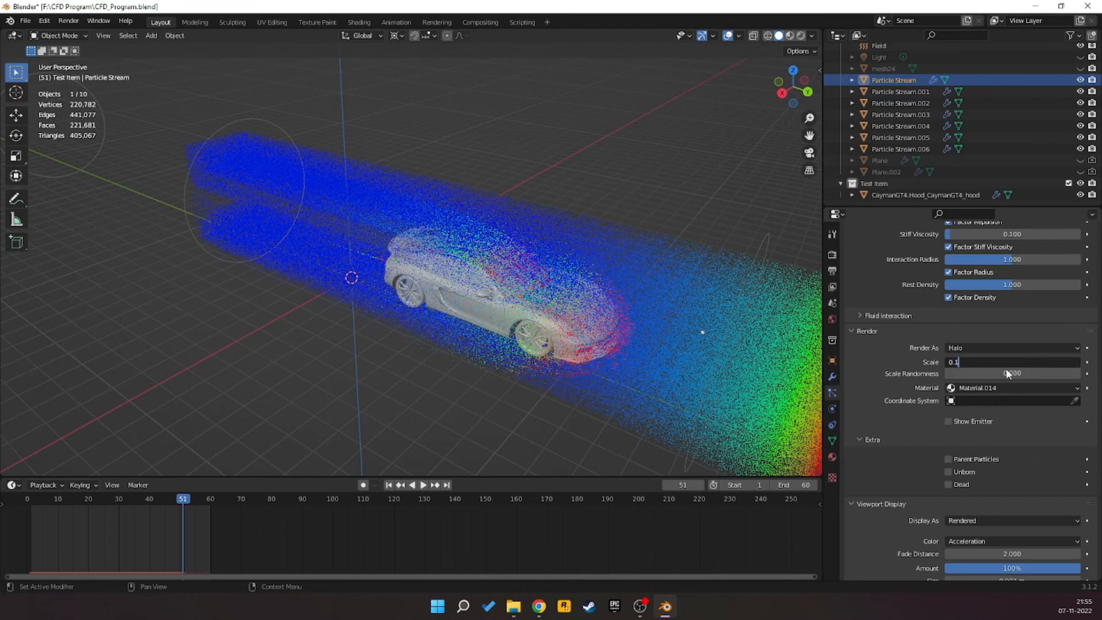
{"action": "key", "text": "Return"}
{"action": "middle_click_drag", "start_coordinate": [701, 334], "coordinate": [506, 277]}
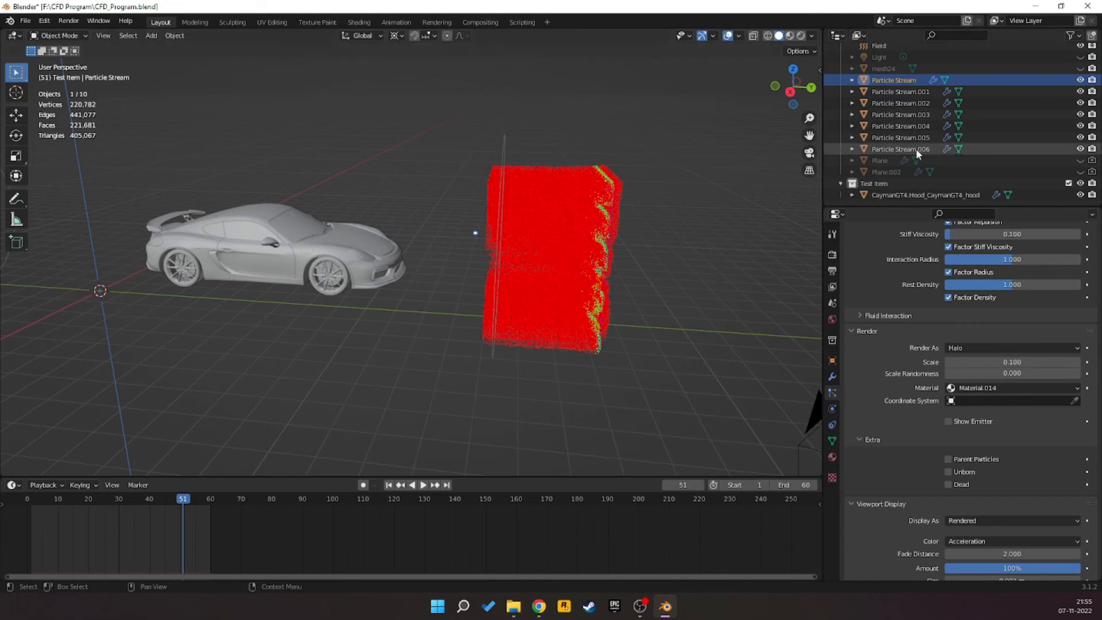
- Review the stream's viewport display, field weights, force field and vertex group settings, ending back at the emission settings
{"action": "scroll", "coordinate": [934, 273], "scroll_direction": "down", "scroll_amount": 4}
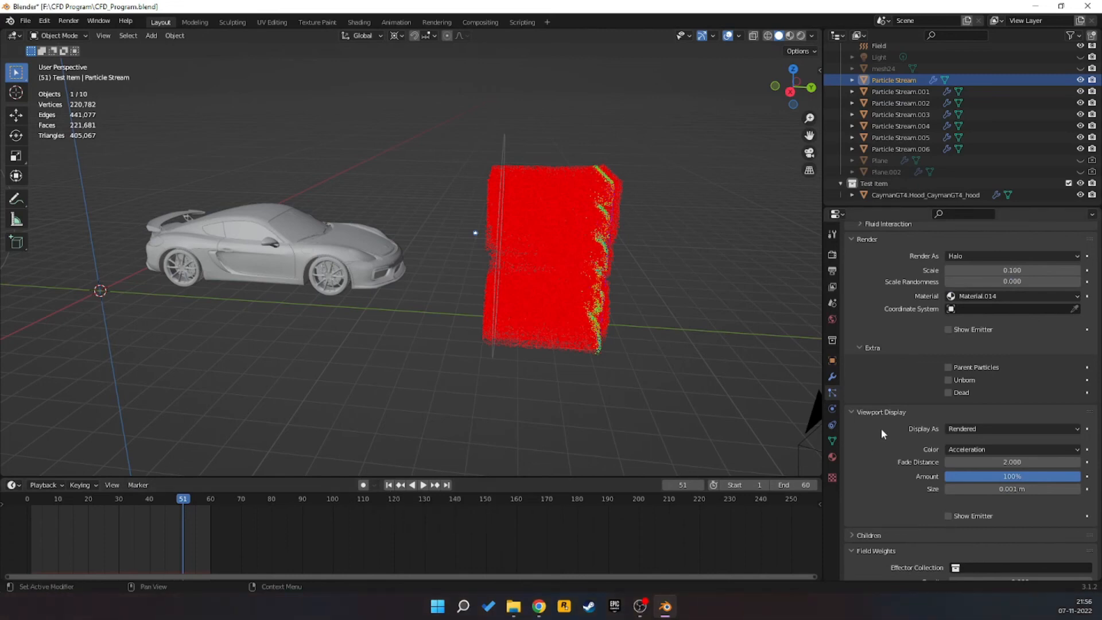
{"action": "scroll", "coordinate": [908, 511], "scroll_direction": "down", "scroll_amount": 10}
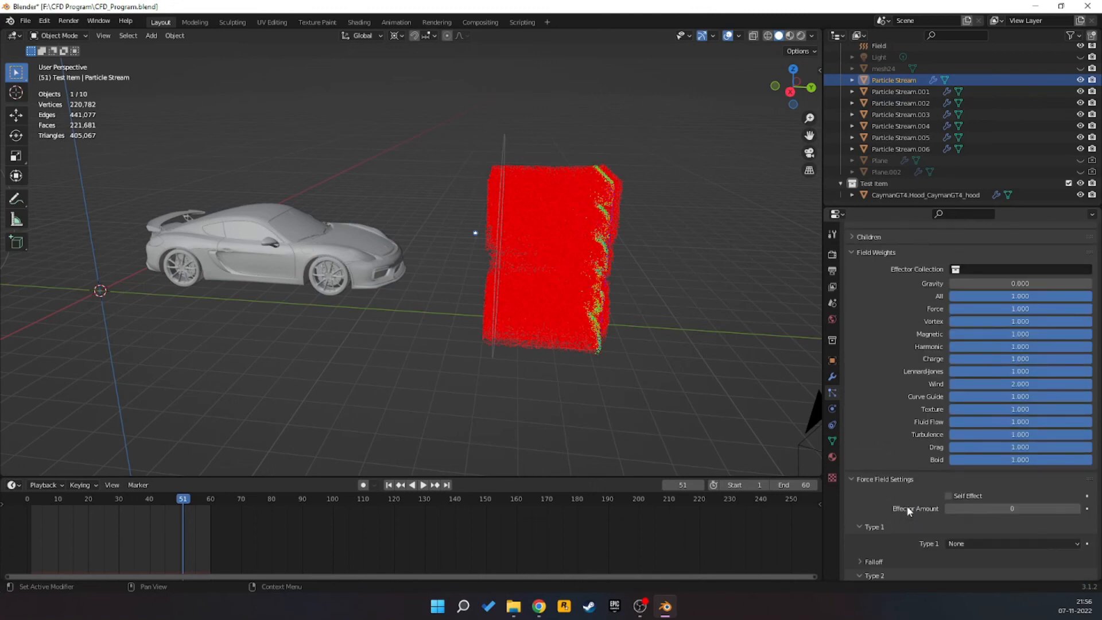
{"action": "scroll", "coordinate": [877, 511], "scroll_direction": "down", "scroll_amount": 5}
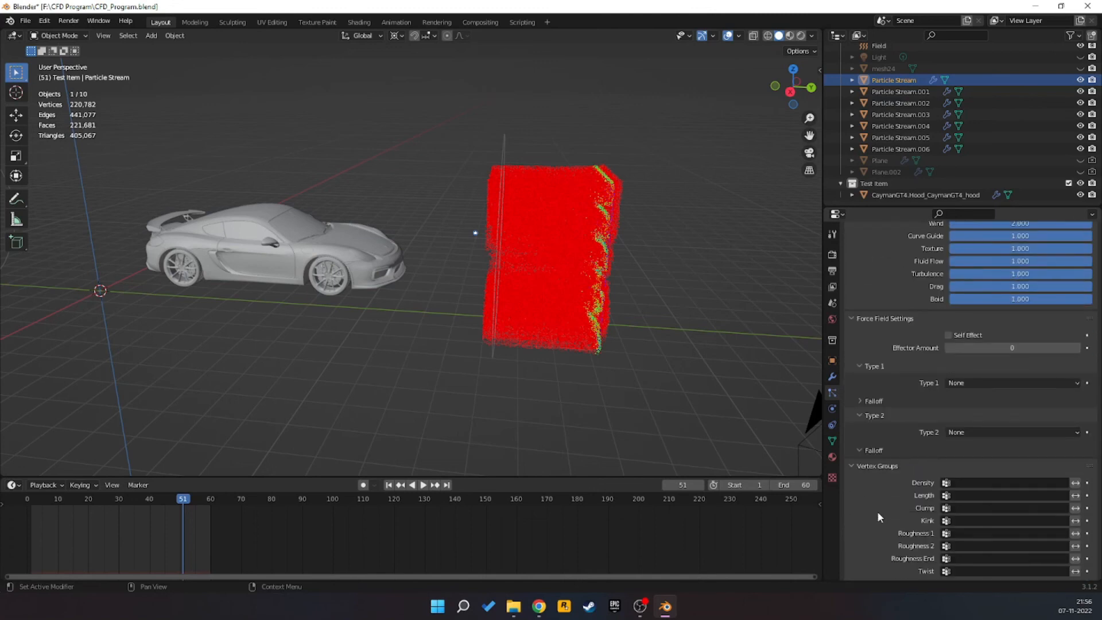
{"action": "scroll", "coordinate": [918, 310], "scroll_direction": "up", "scroll_amount": 5}
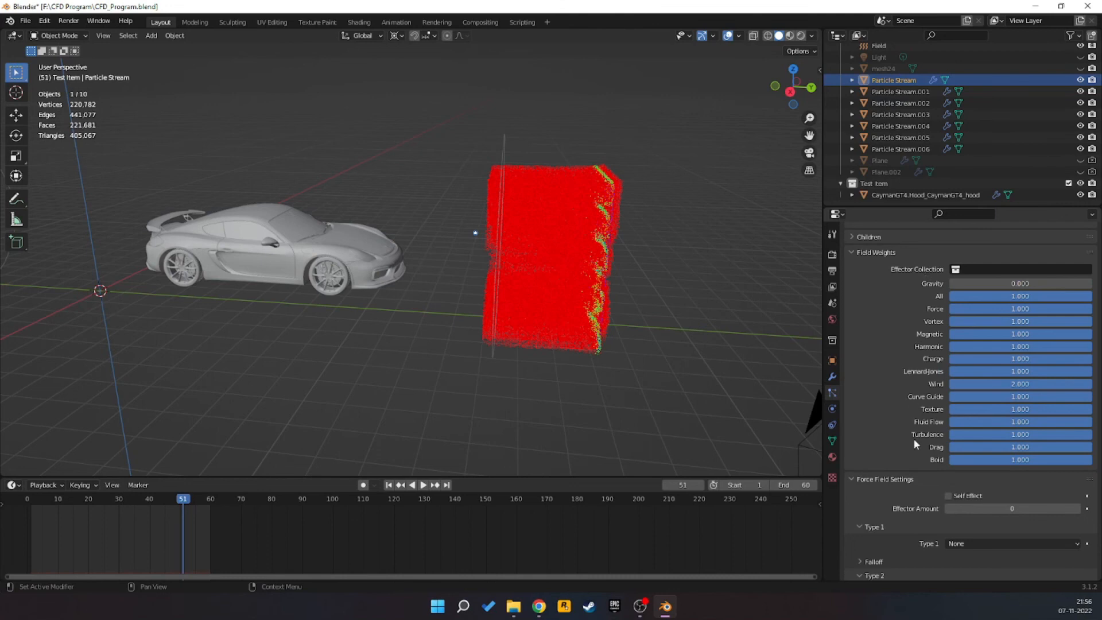
{"action": "scroll", "coordinate": [913, 476], "scroll_direction": "down", "scroll_amount": 10}
{"action": "scroll", "coordinate": [890, 343], "scroll_direction": "up", "scroll_amount": 9}
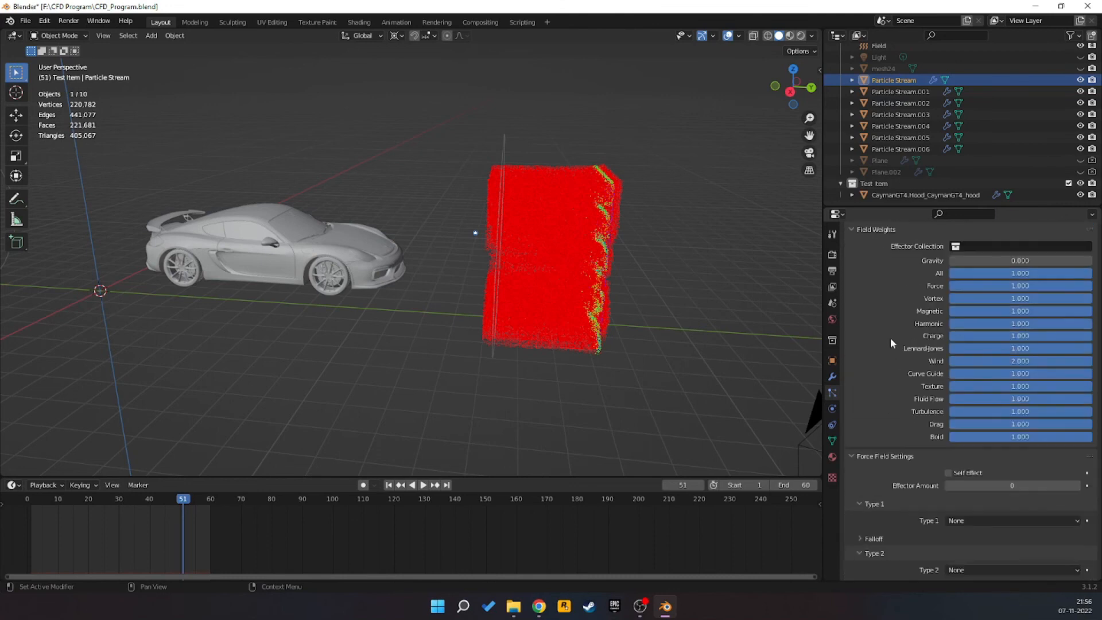
{"action": "scroll", "coordinate": [890, 333], "scroll_direction": "up", "scroll_amount": 15}
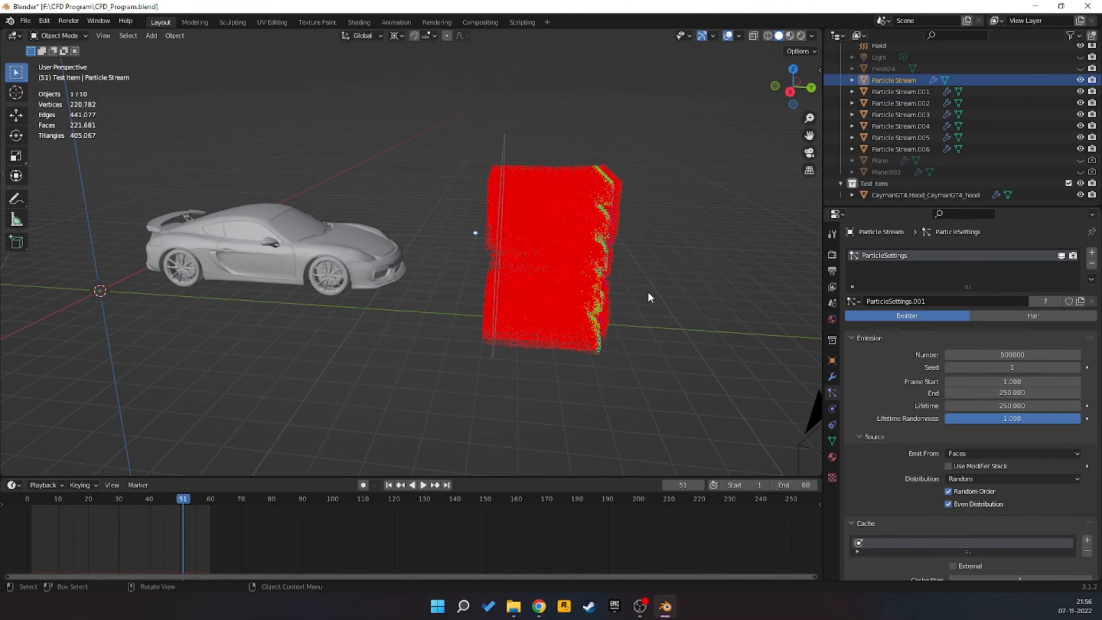
- Select the Camera object, check the scene through its view, and return to a perspective view of the car and particles
{"action": "scroll", "coordinate": [991, 130], "scroll_direction": "up", "scroll_amount": 3}
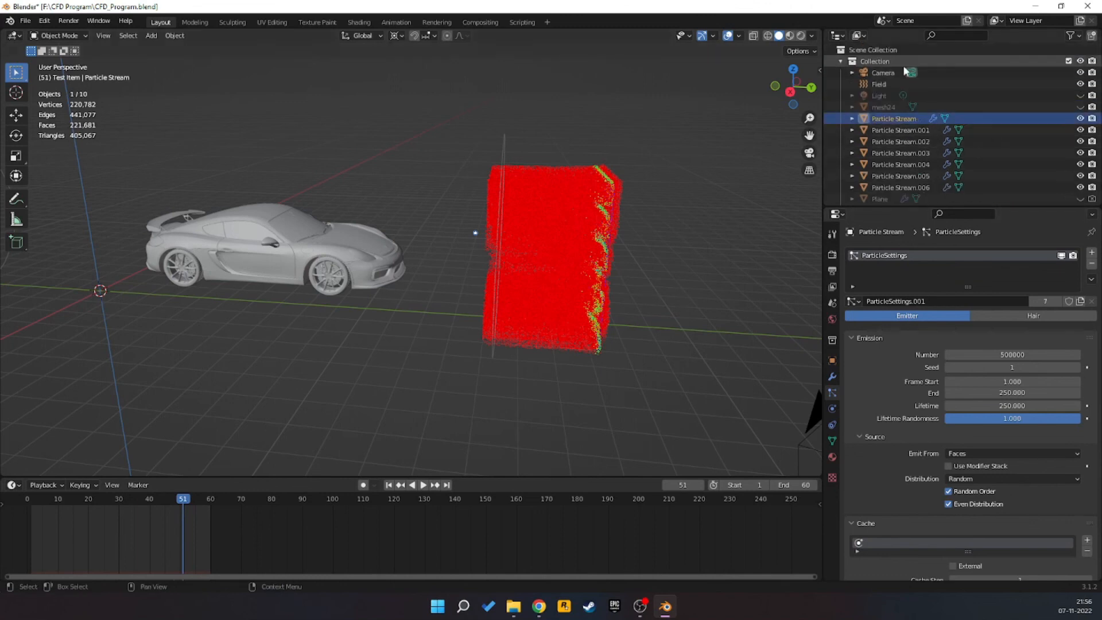
{"action": "left_click", "coordinate": [887, 71]}
{"action": "key", "text": "KP_0"}
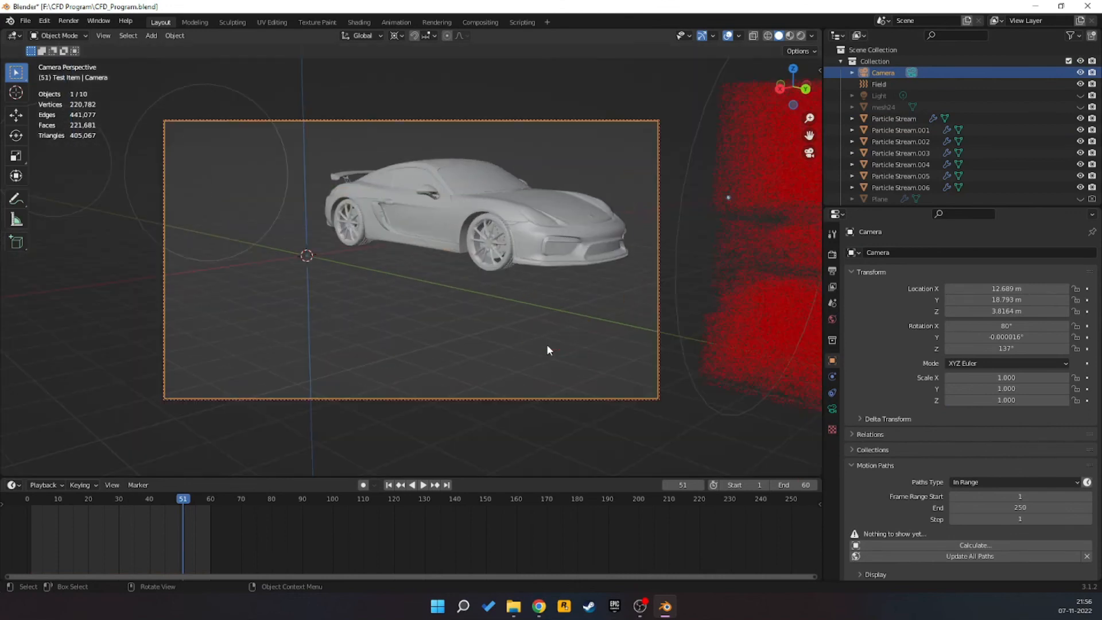
{"action": "key", "text": "KP_0"}
{"action": "scroll", "coordinate": [293, 219], "scroll_direction": "up", "scroll_amount": 3}
{"action": "middle_click_drag", "start_coordinate": [294, 218], "coordinate": [519, 253], "text": "shift"}
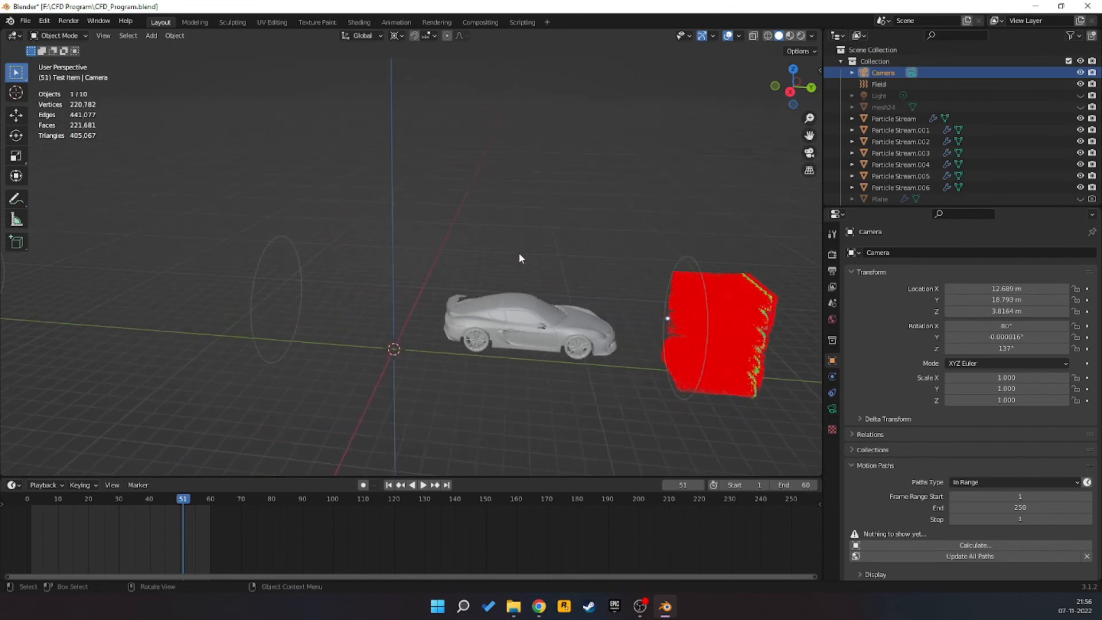